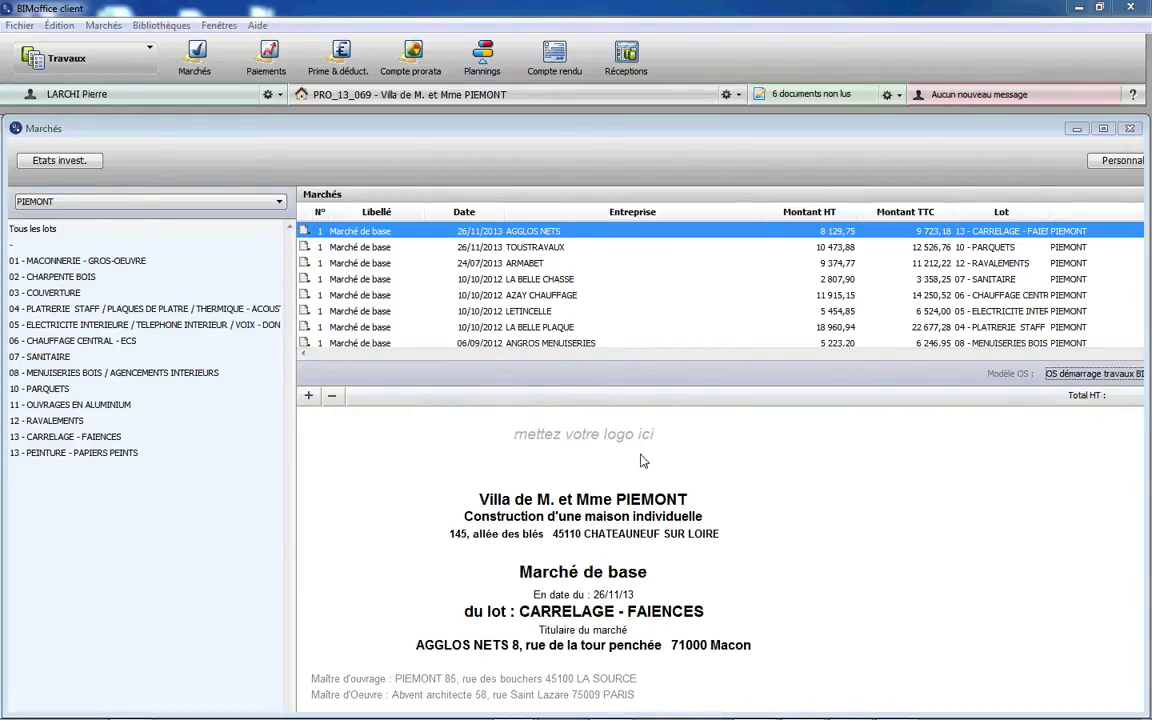
# - Open the AGGLOS NETS base contract for lot 13 CARRELAGE - FAIENCES, review its parameters and generated document, and save it
pyautogui.click(381, 232)
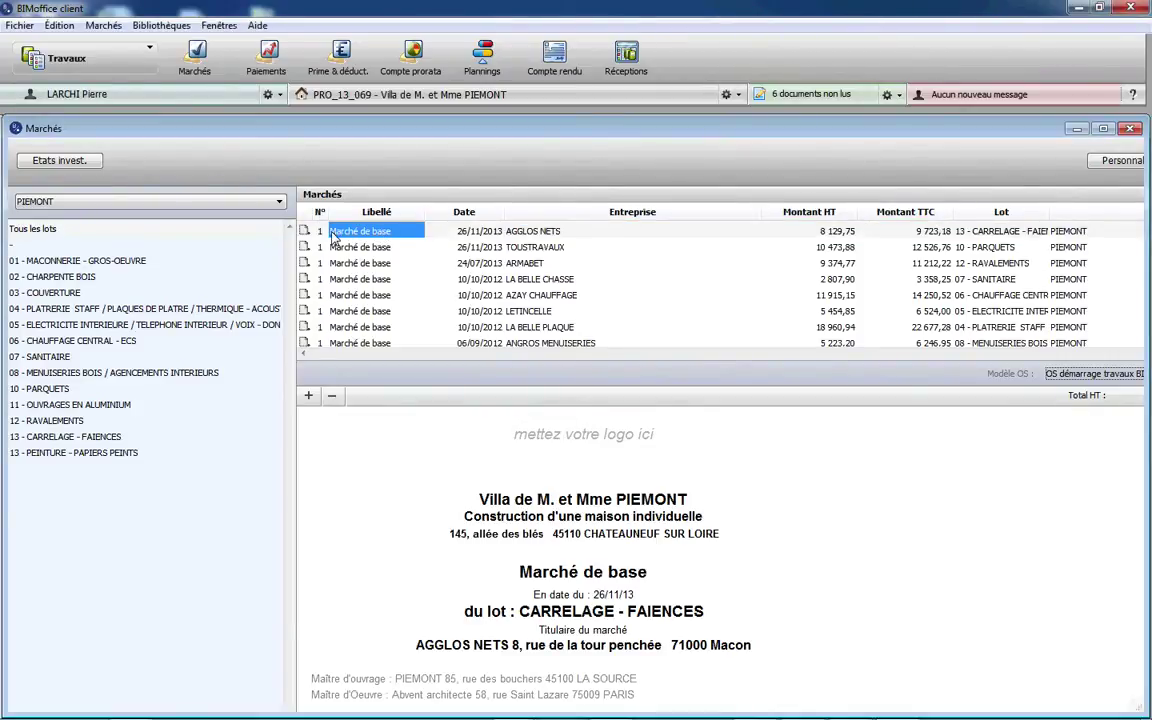
pyautogui.doubleClick(333, 236)
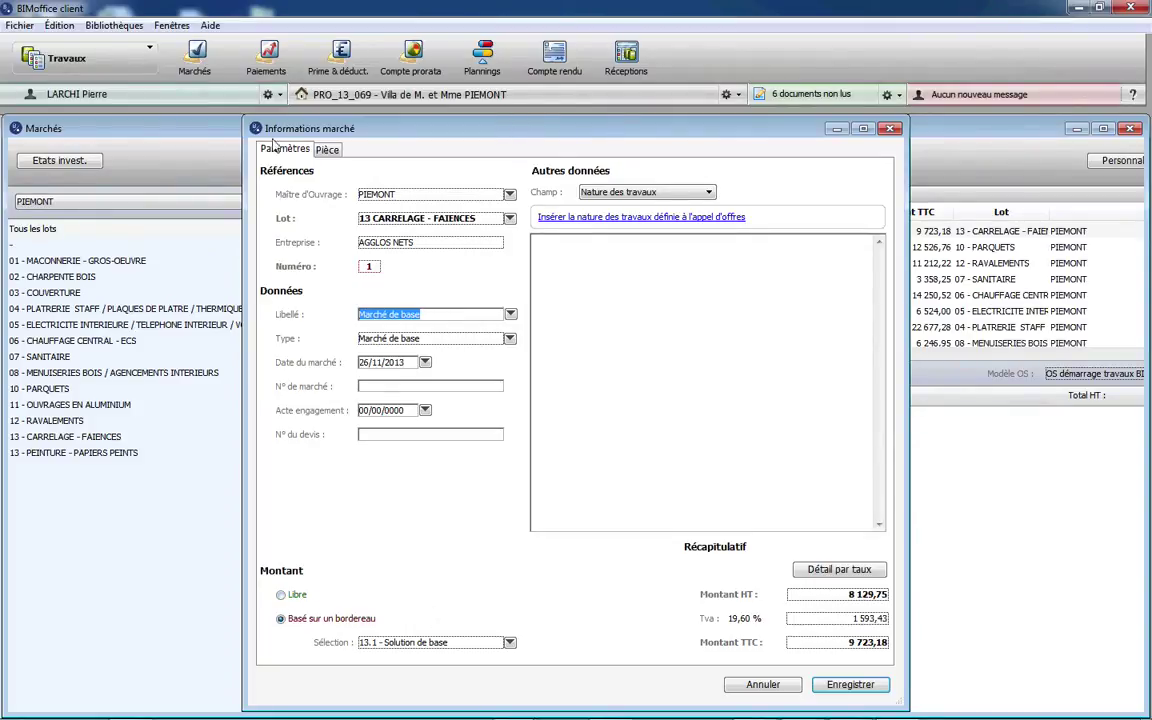
pyautogui.click(328, 150)
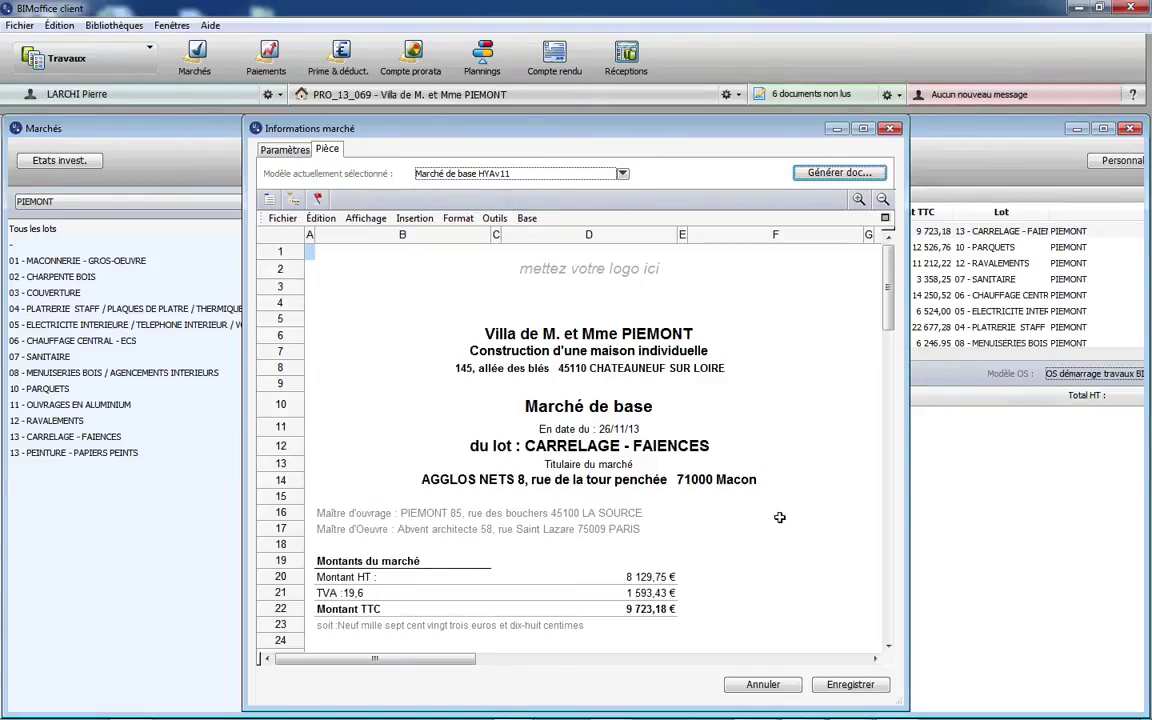
pyautogui.click(848, 685)
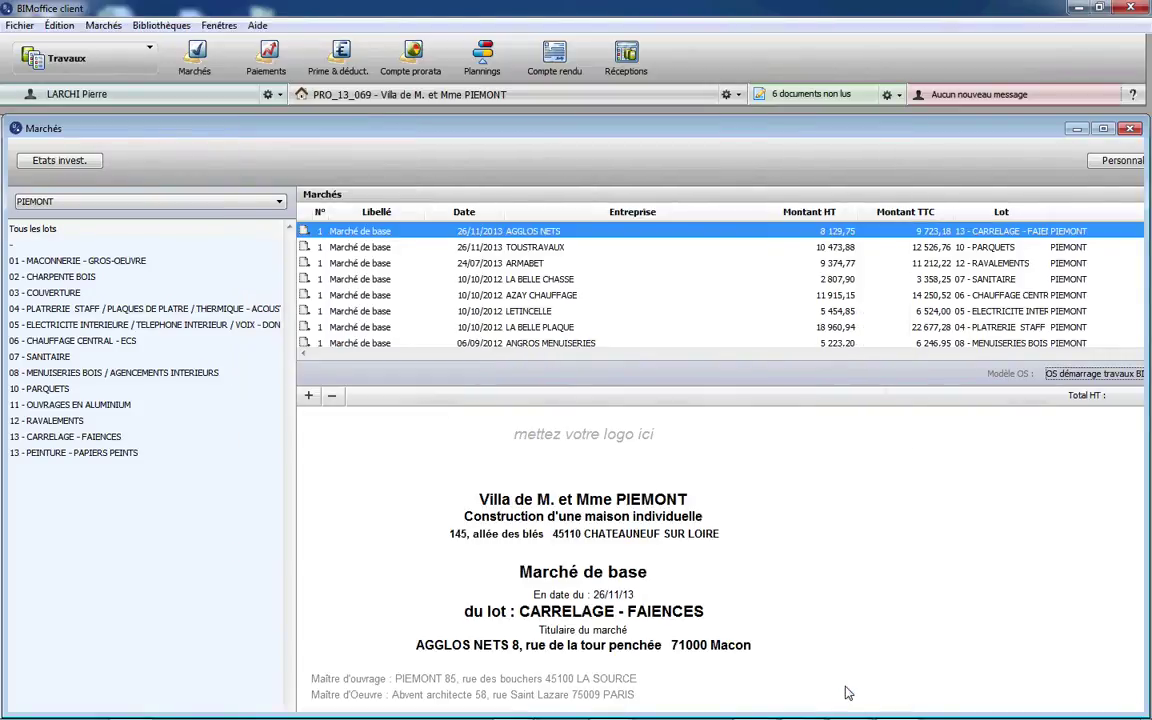
# - Open avenant n°2 of lot 01 MACONNERIE - GROS-OEUVRE, review its contract types and document, and try to save it
pyautogui.click(80, 260)
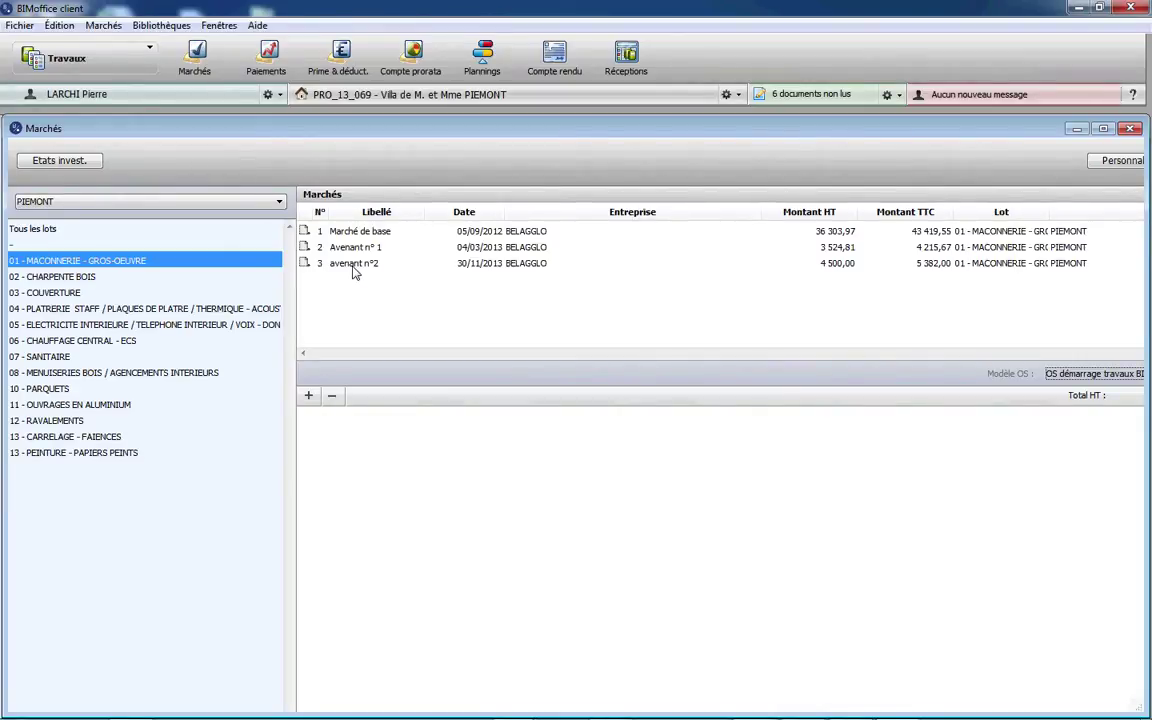
pyautogui.doubleClick(353, 265)
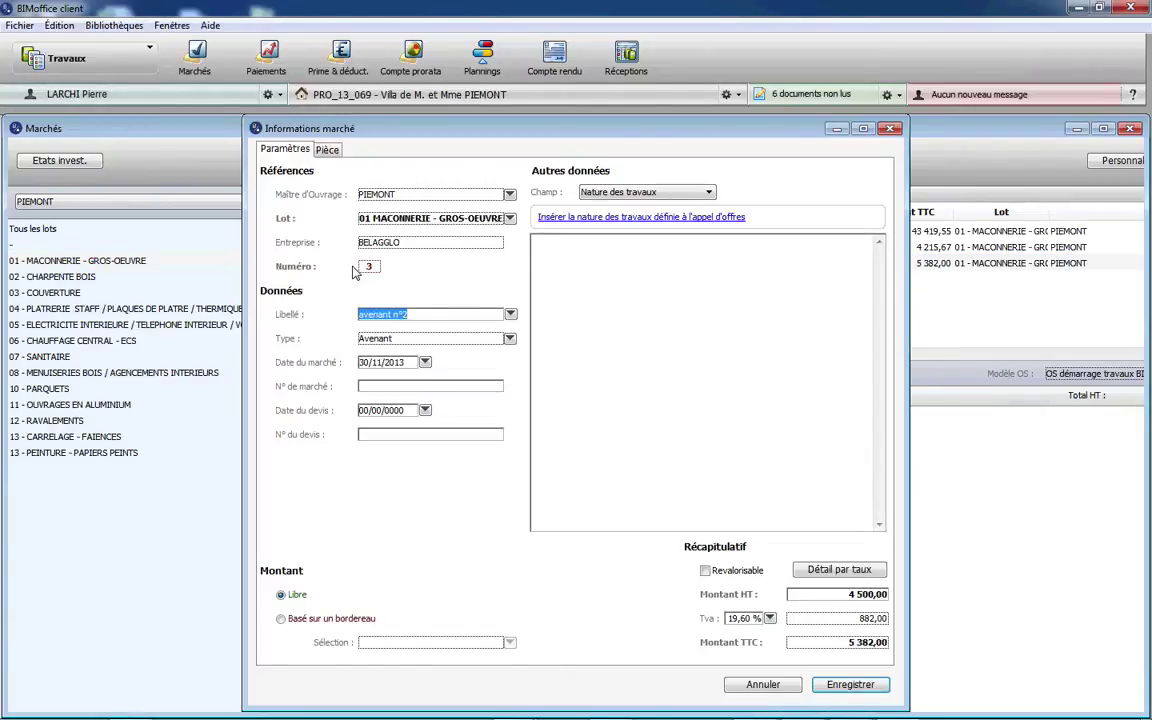
pyautogui.click(510, 340)
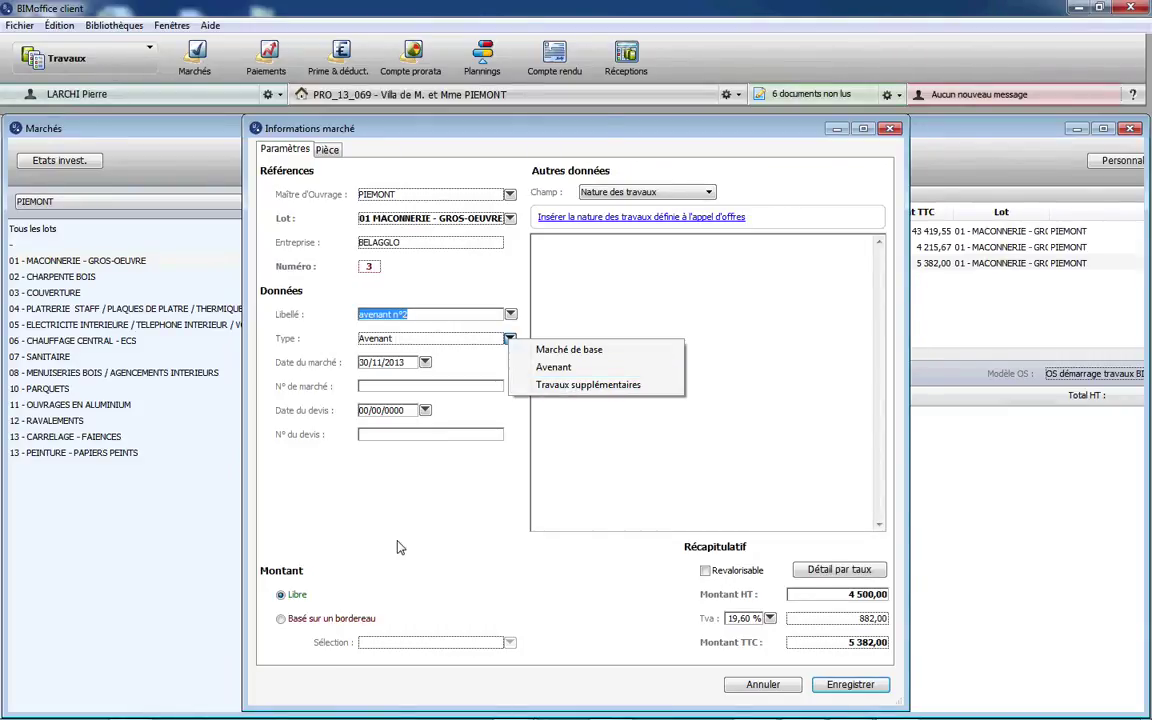
pyautogui.click(357, 488)
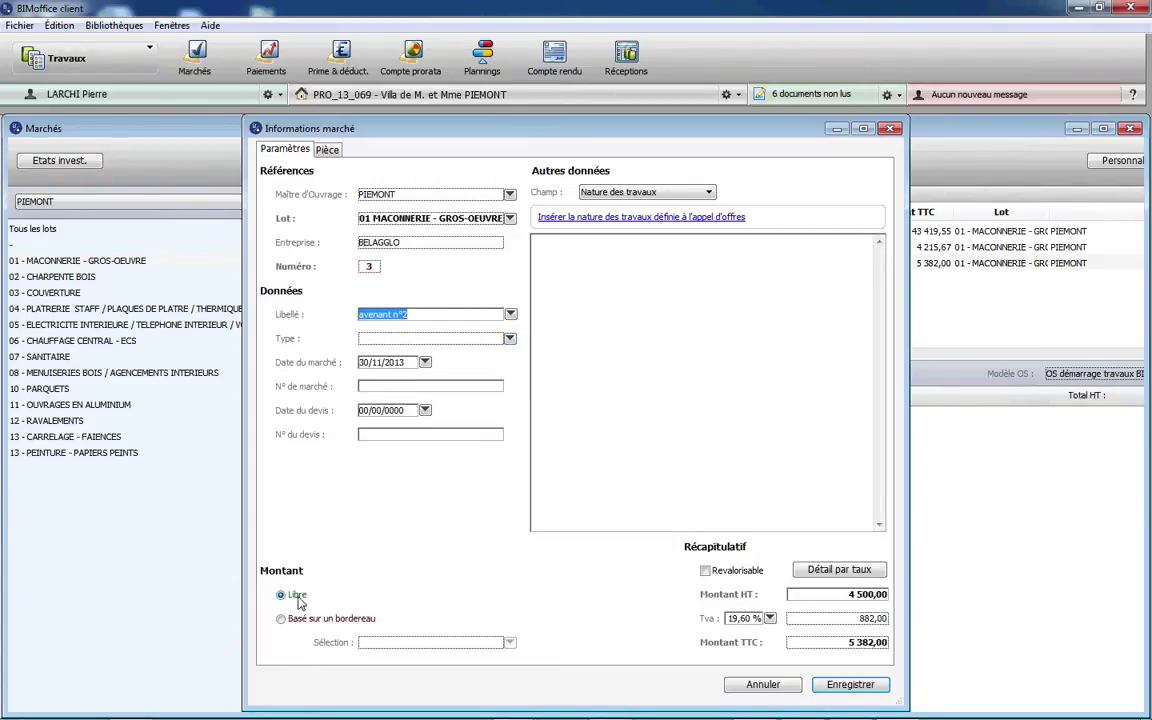
pyautogui.click(325, 150)
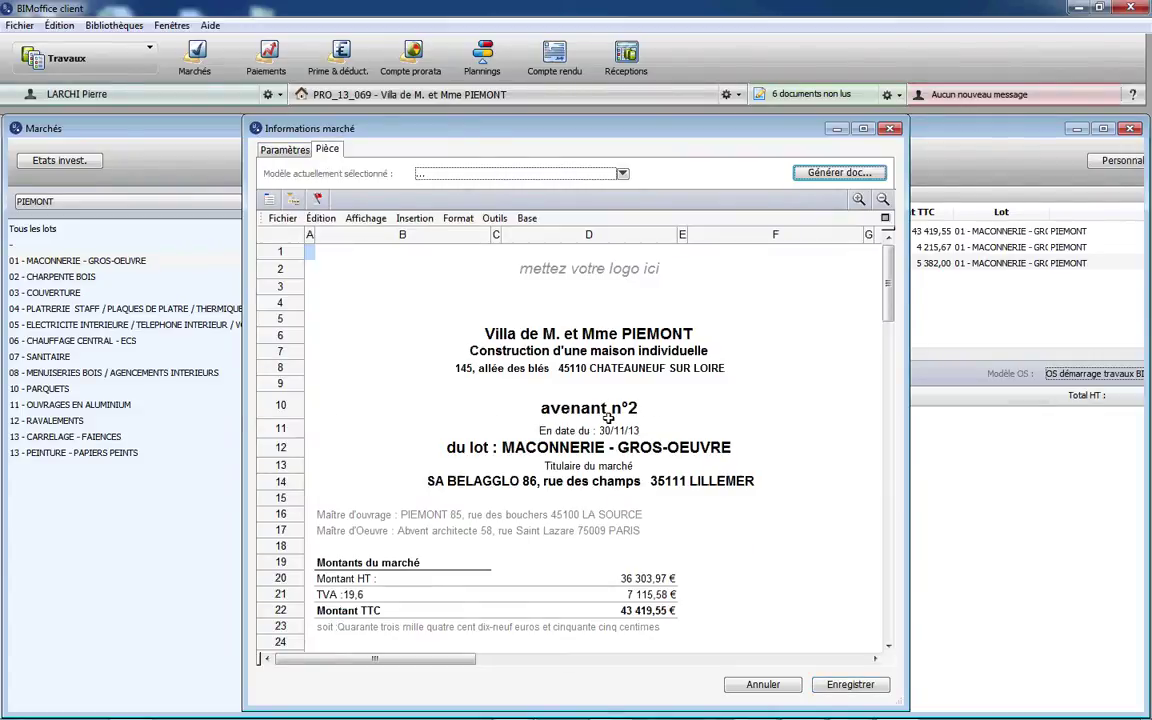
pyautogui.click(848, 686)
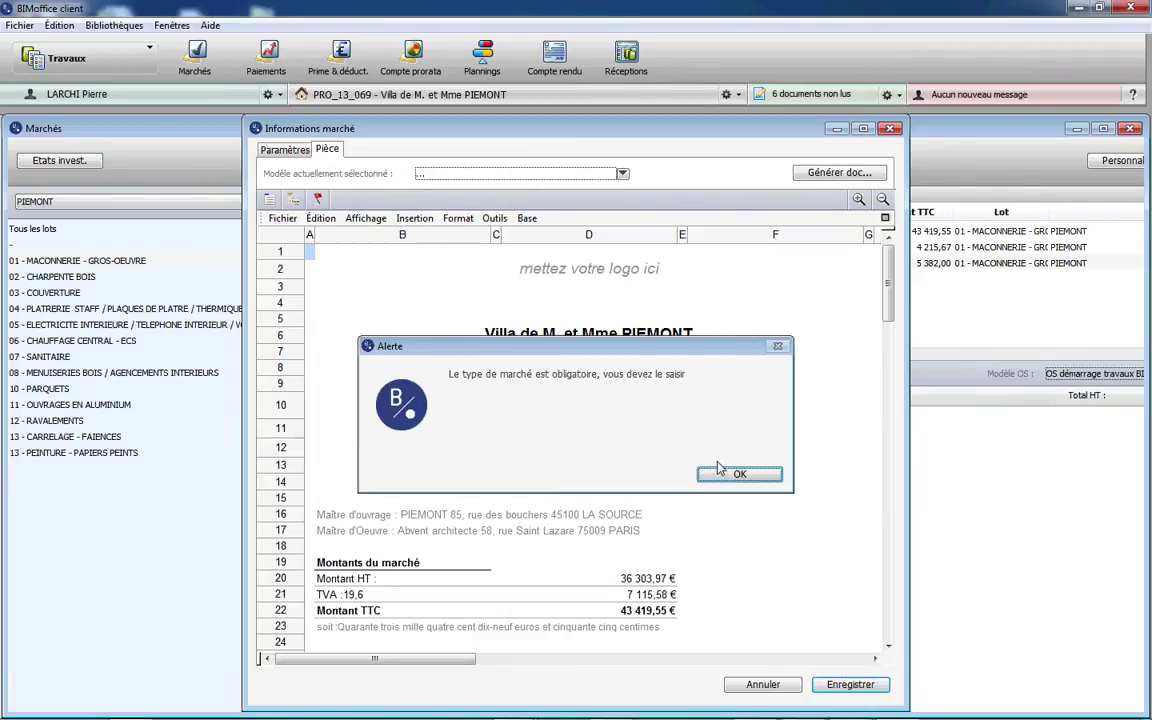
pyautogui.click(735, 474)
# - Open payment proposal 1 for ANGROS MENUISERIES and review its parameters, work progress, statement and document
pyautogui.click(266, 58)
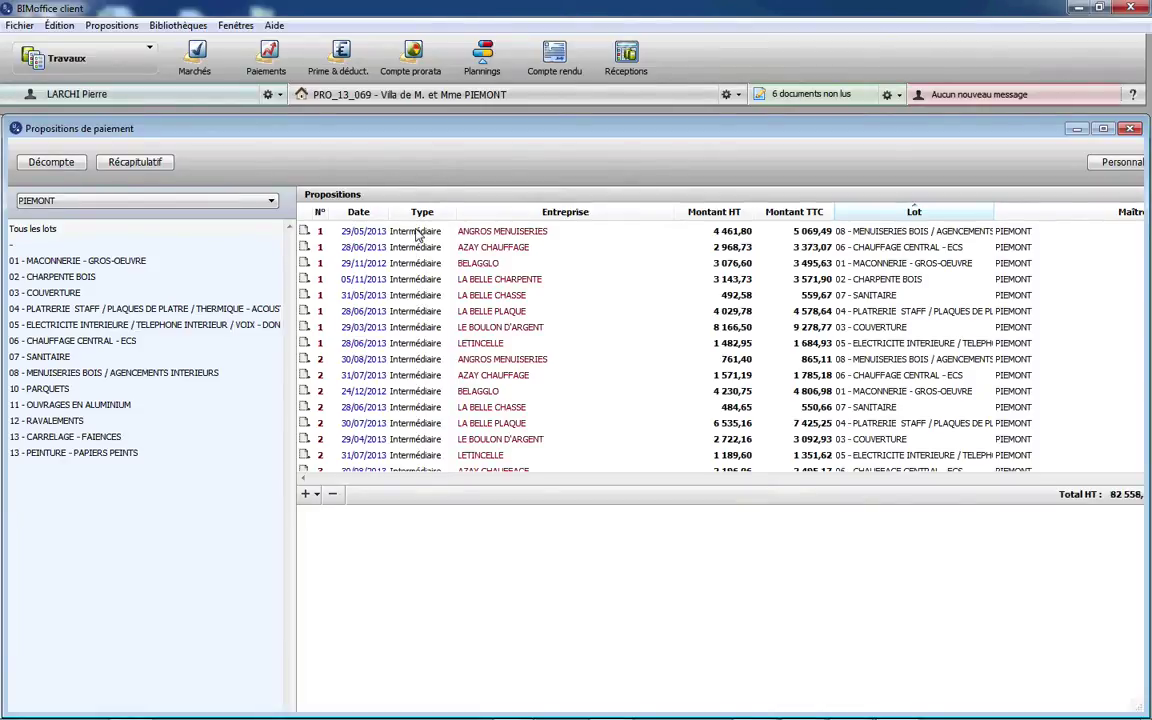
pyautogui.doubleClick(418, 231)
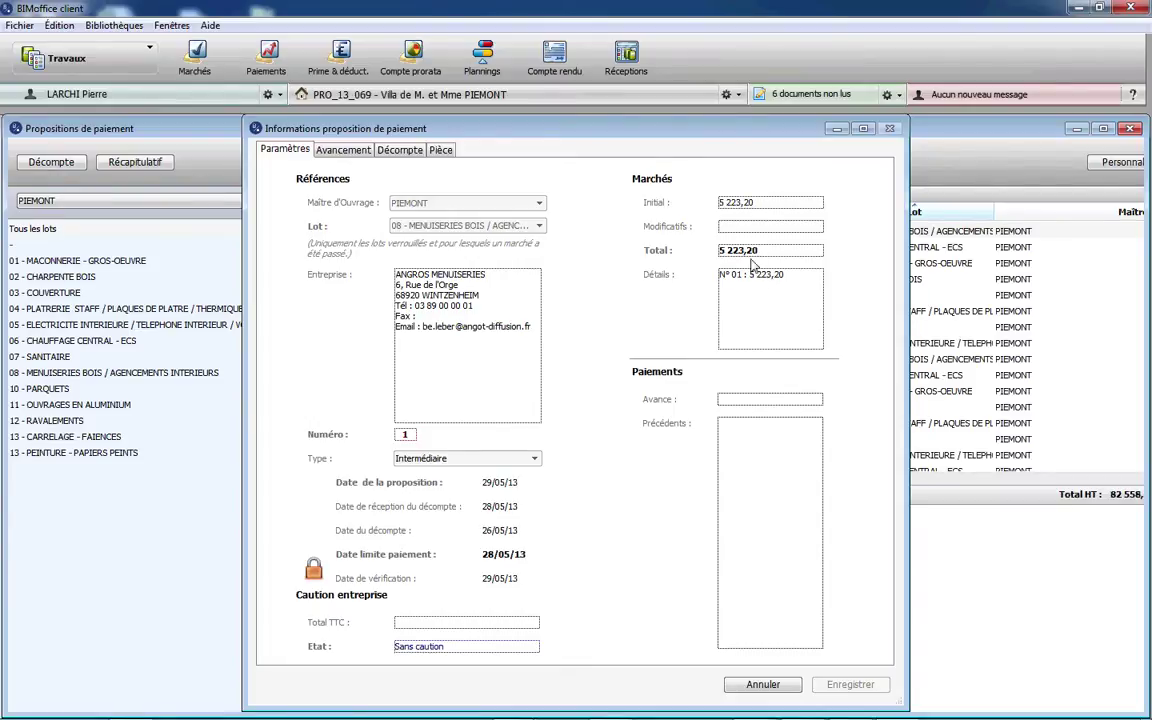
pyautogui.click(343, 150)
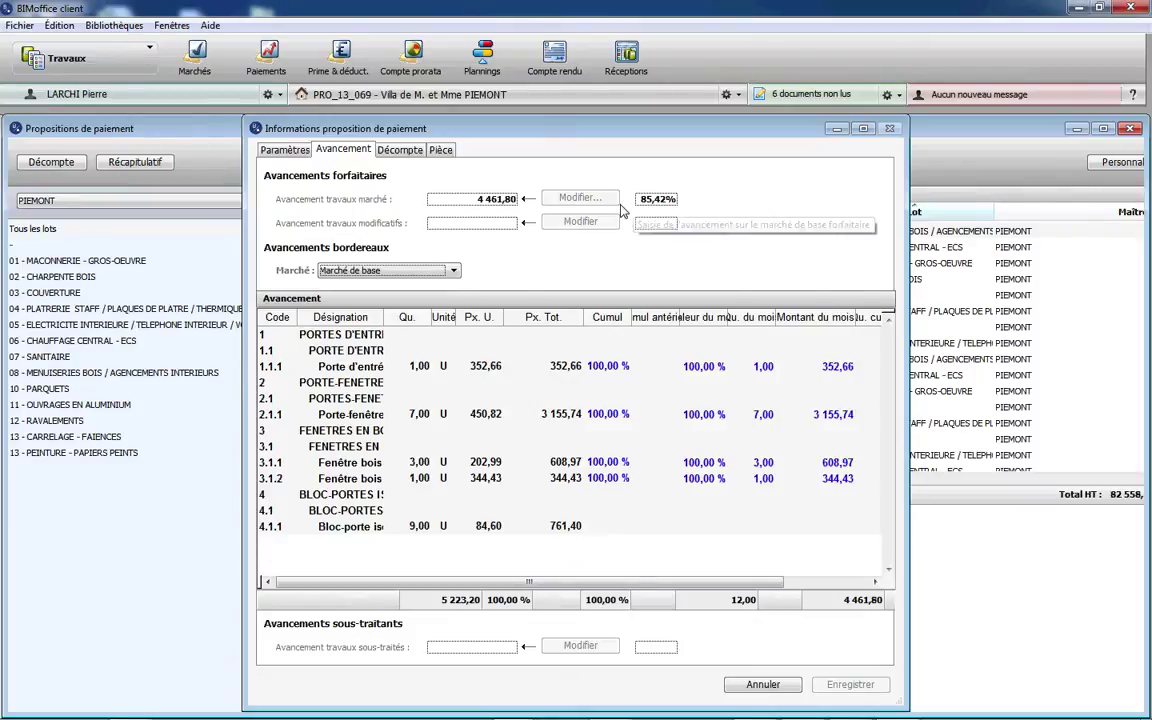
pyautogui.click(400, 152)
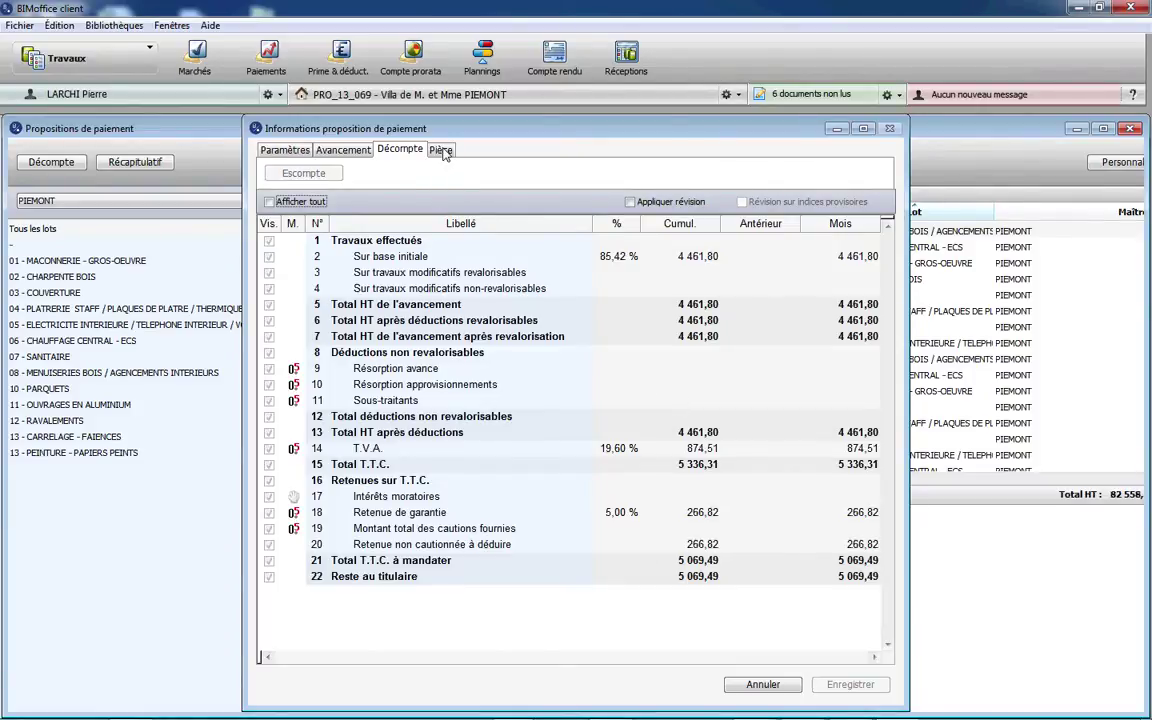
pyautogui.click(443, 152)
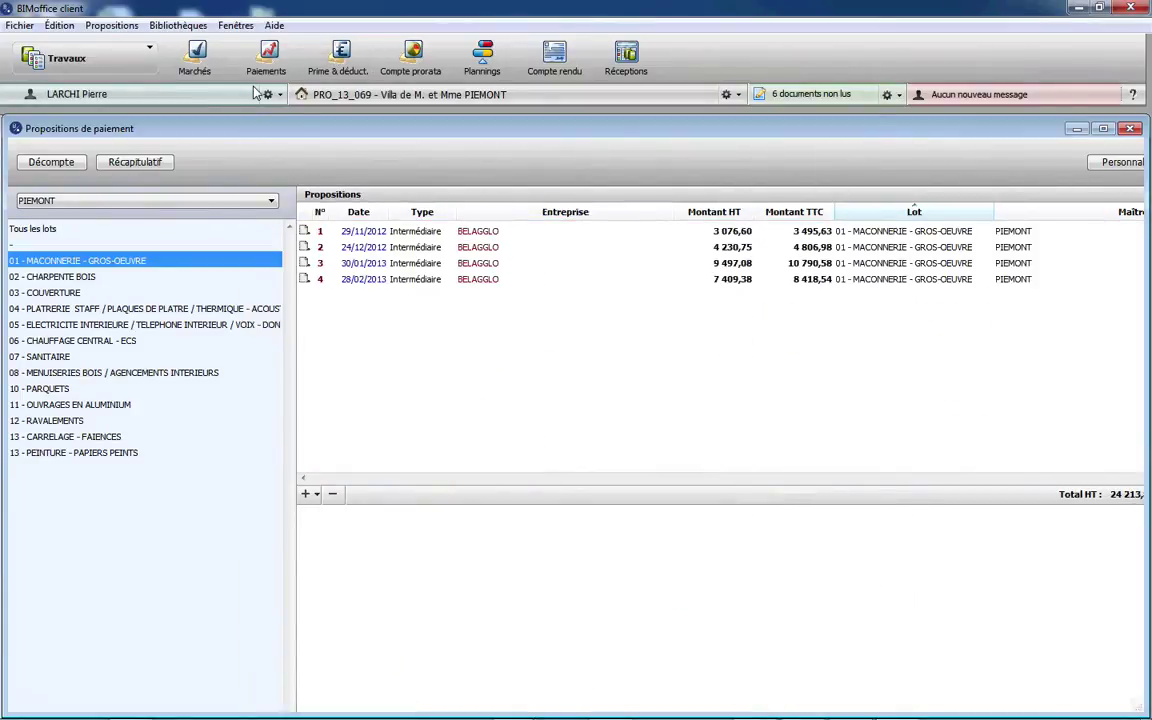
# - Open the custom tables and examine the Etat d'investissement and Décompte reports for the project
pyautogui.click(20, 25)
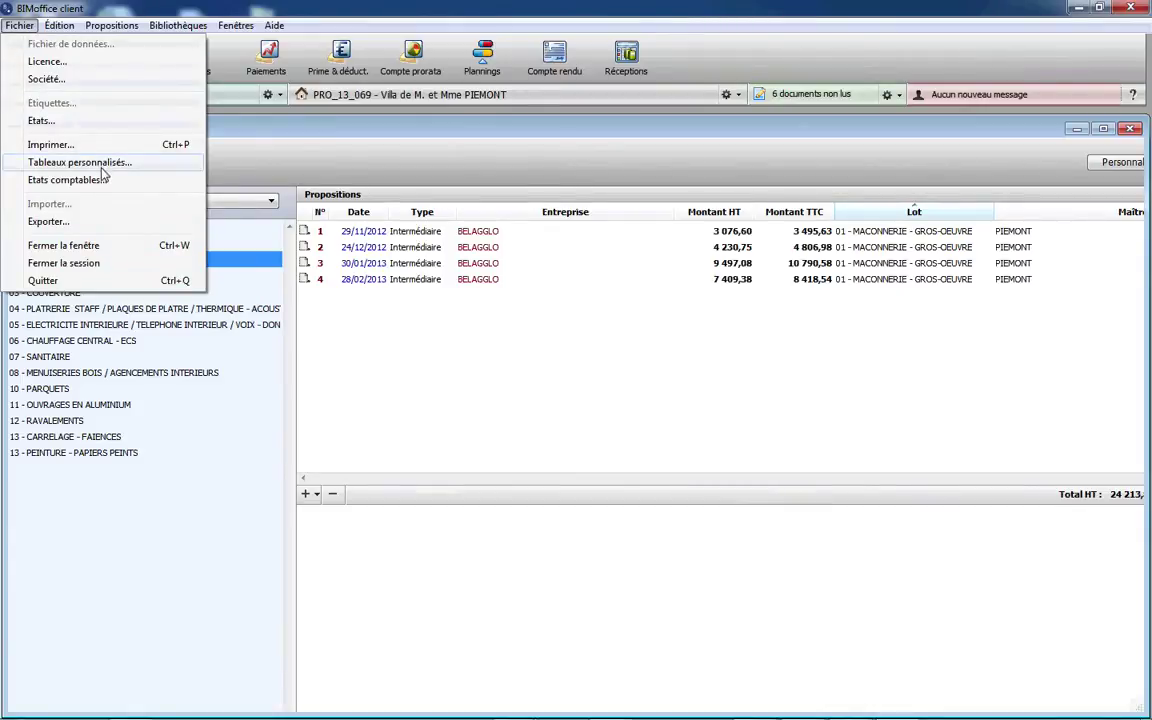
pyautogui.click(100, 165)
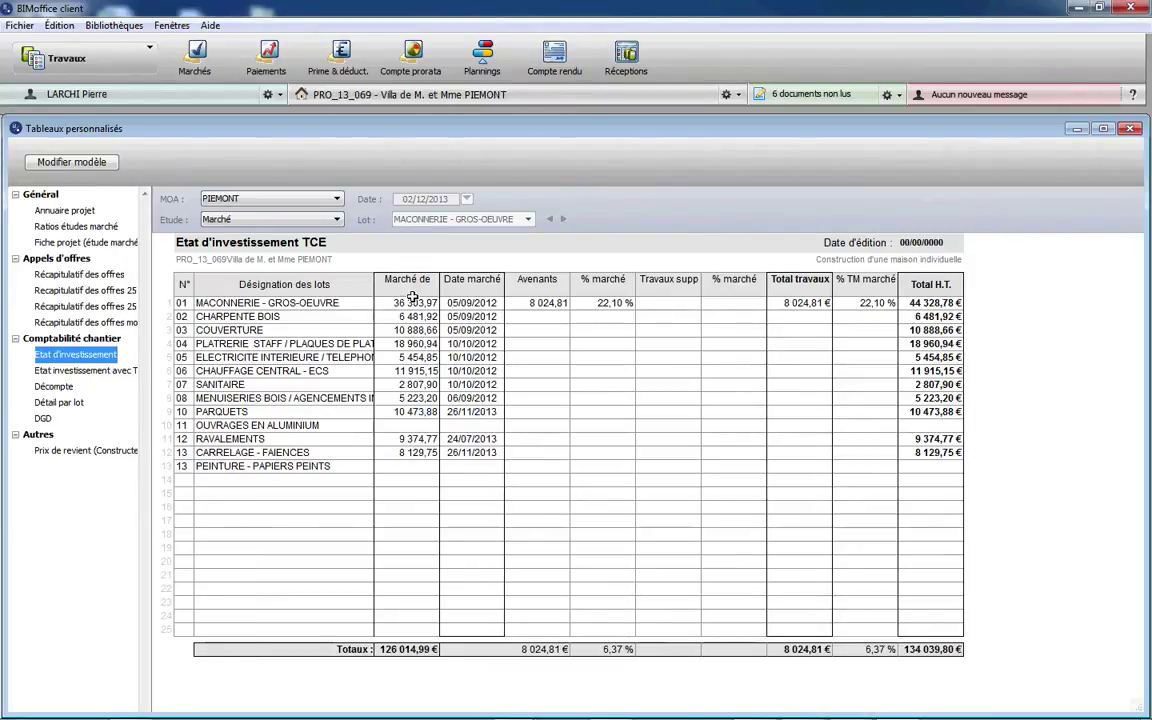
pyautogui.click(56, 387)
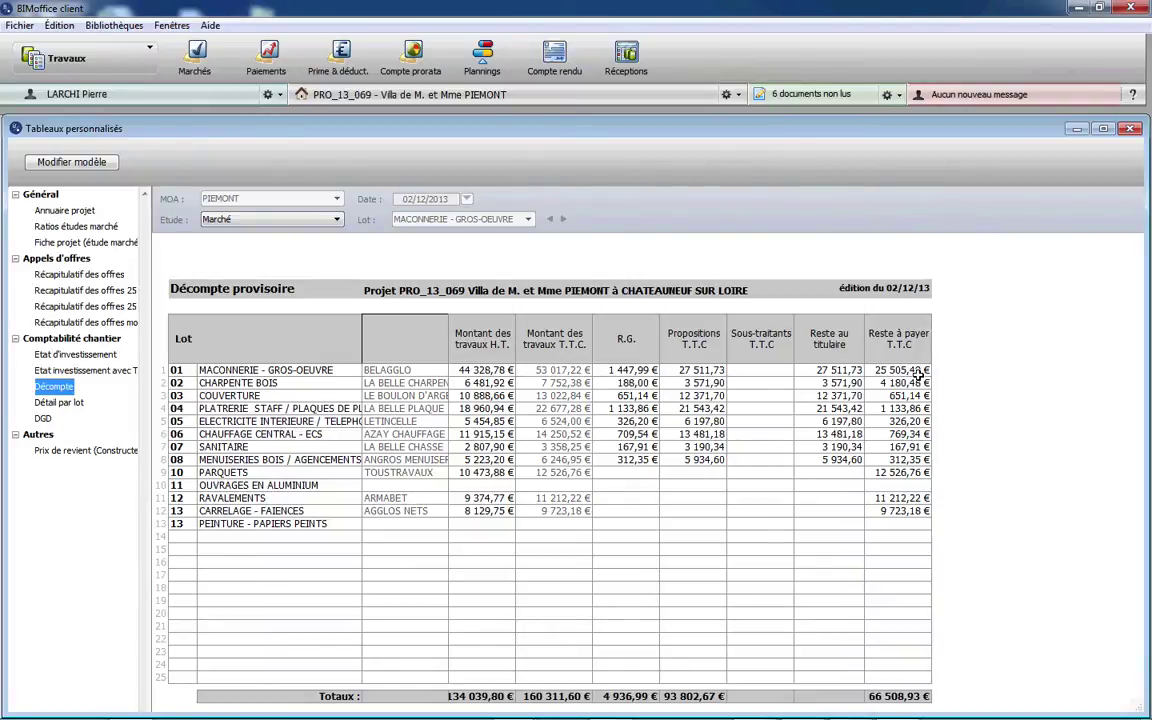
# - Display the project's bonuses and deductions and check the actions available for the Absence réunion de chantier deduction
pyautogui.click(341, 57)
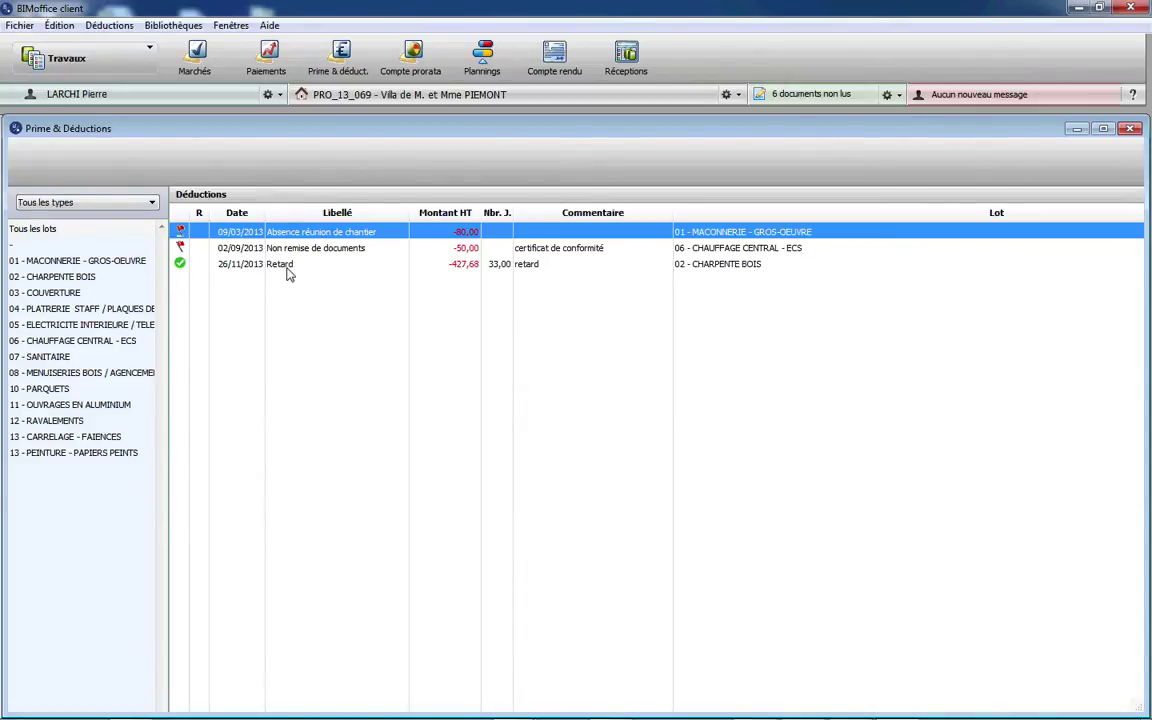
pyautogui.rightClick(239, 241)
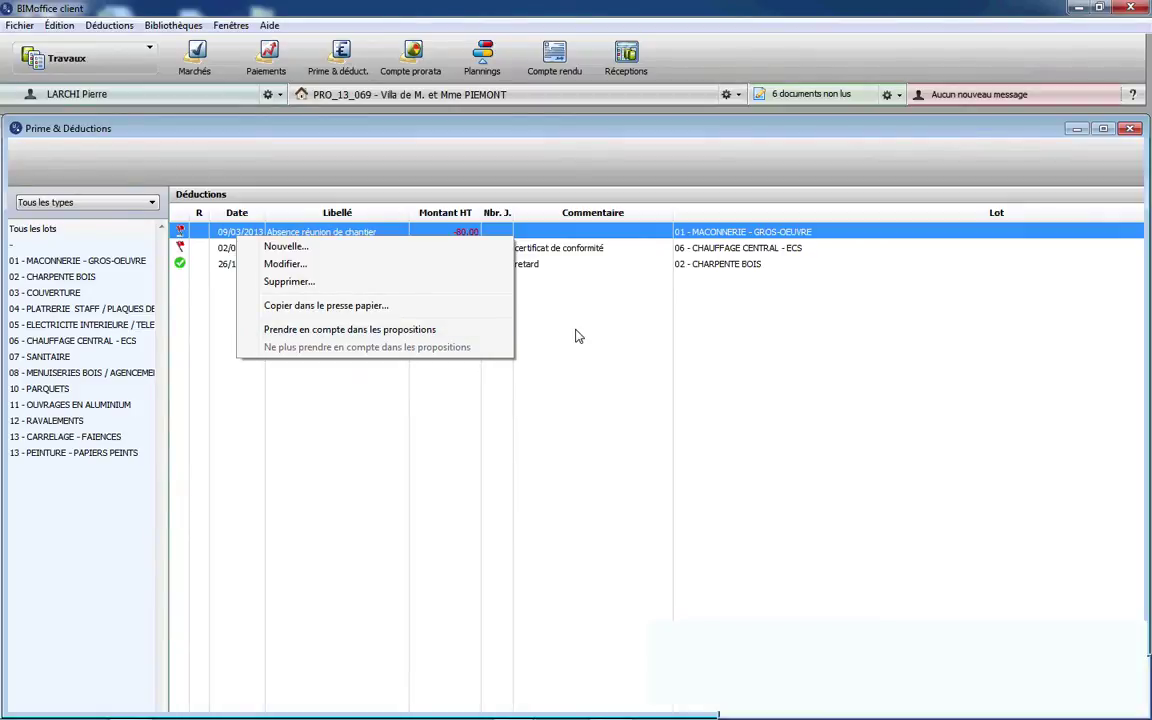
pyautogui.click(722, 450)
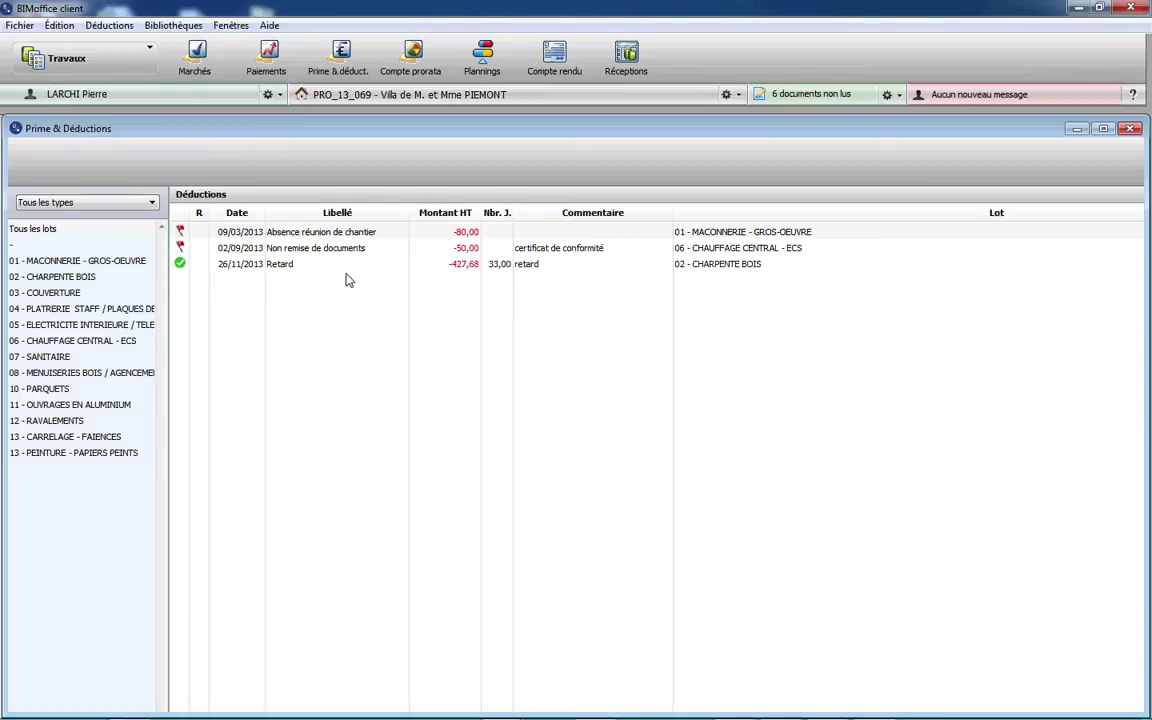
# - Review the Recettes, Dépenses and Solde views of the compte prorata
pyautogui.click(413, 55)
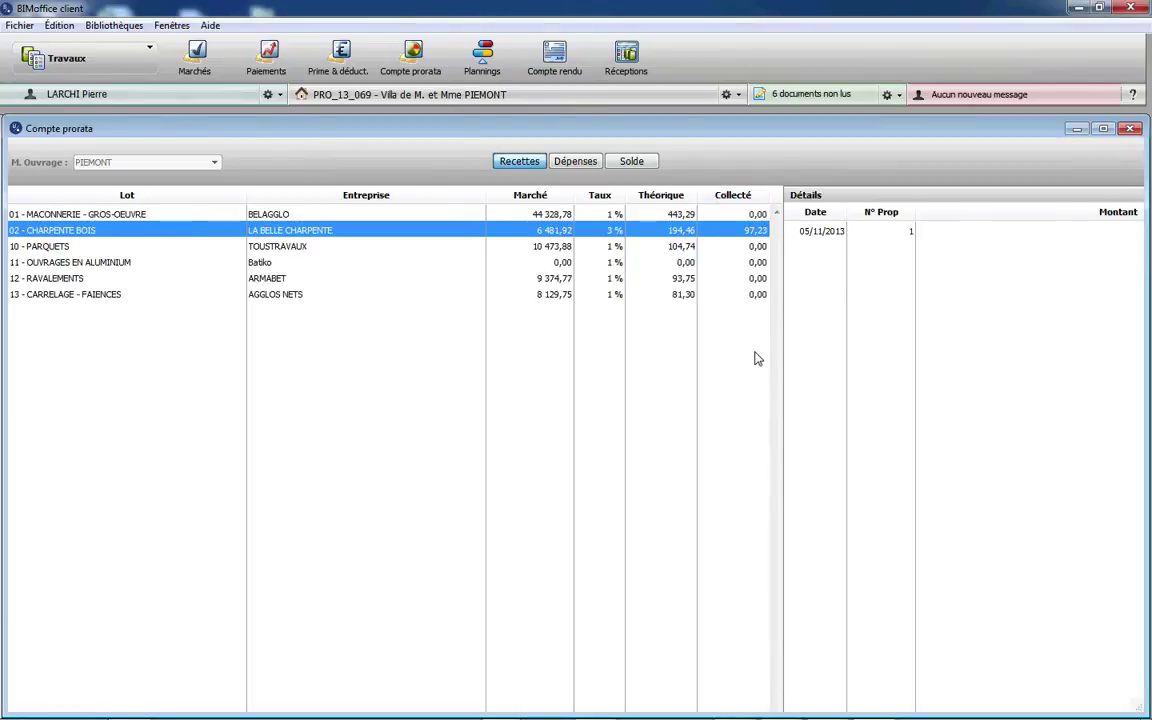
pyautogui.click(576, 163)
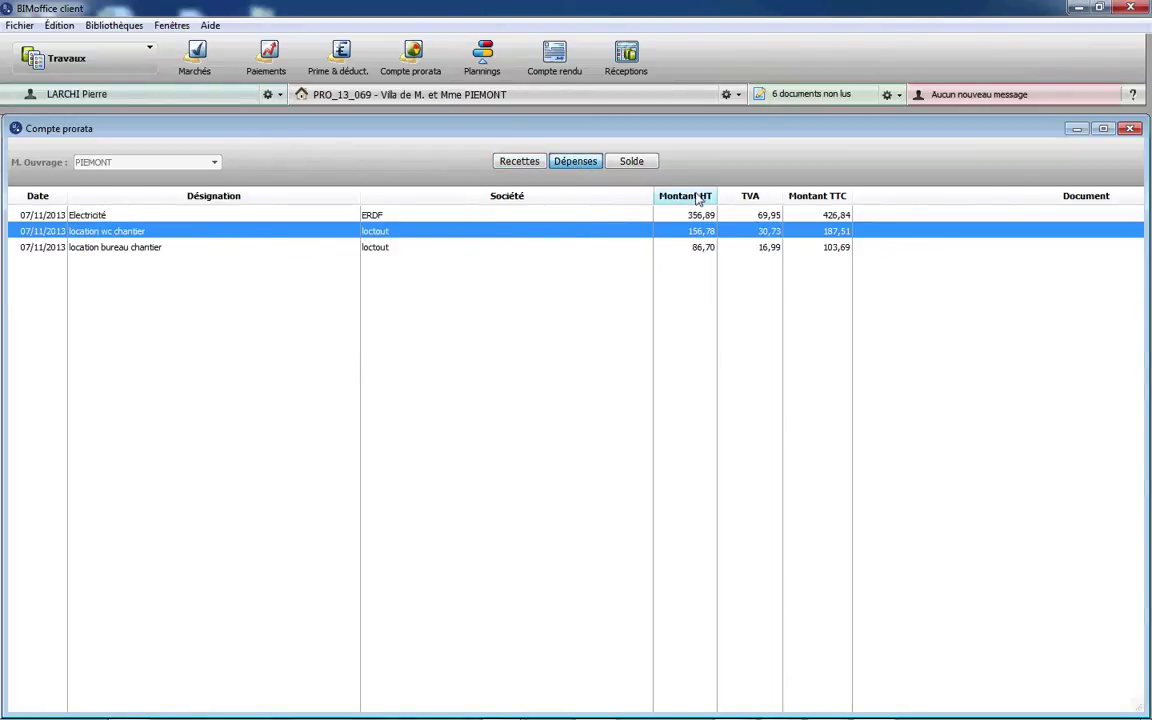
pyautogui.click(631, 162)
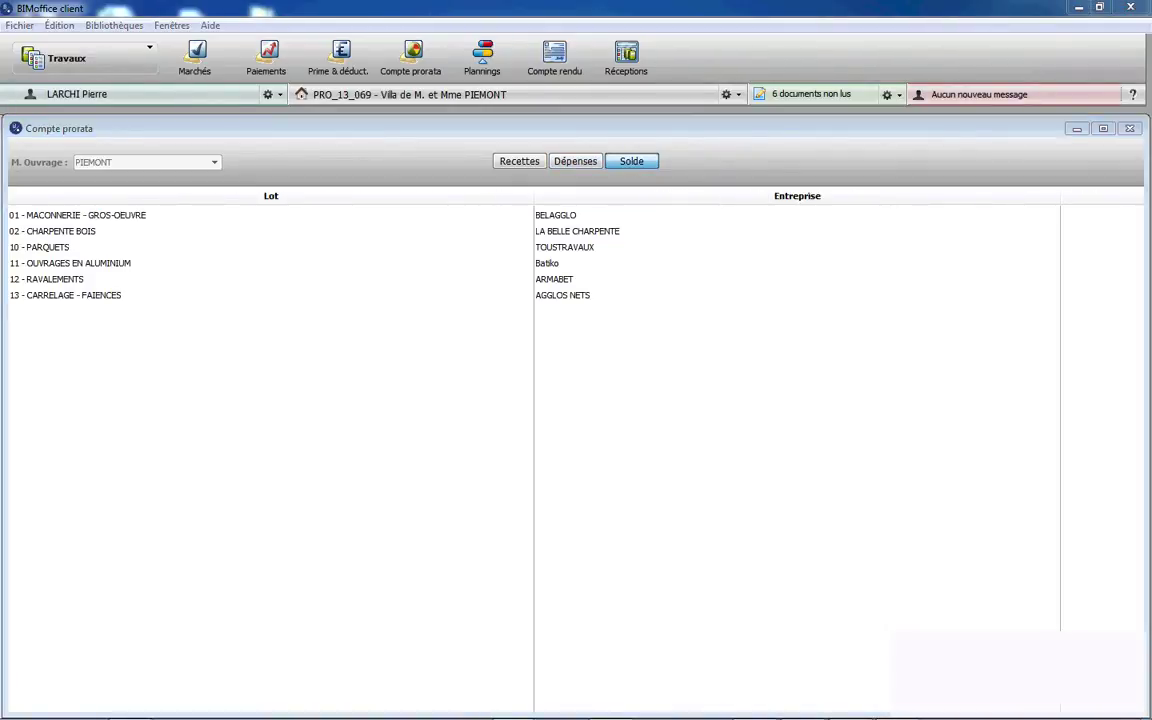
# - Open the works schedules, check the actions available for Planning taches planifiées entreprises, and display planning chantier
pyautogui.click(481, 55)
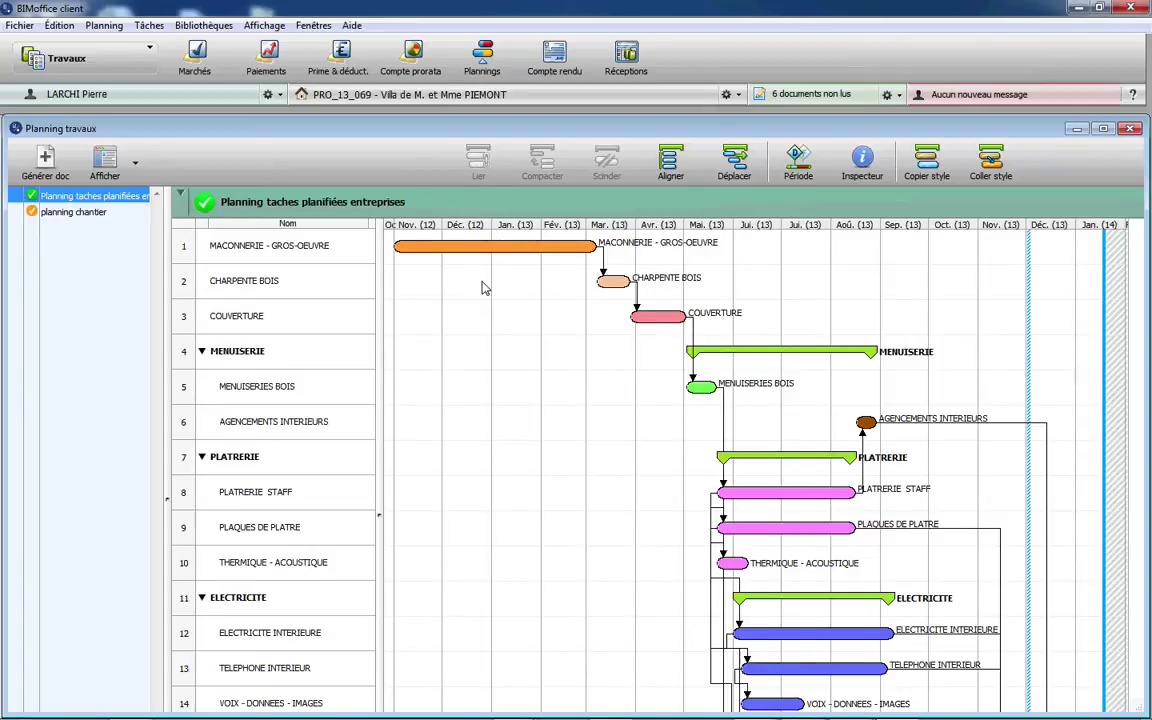
pyautogui.rightClick(111, 199)
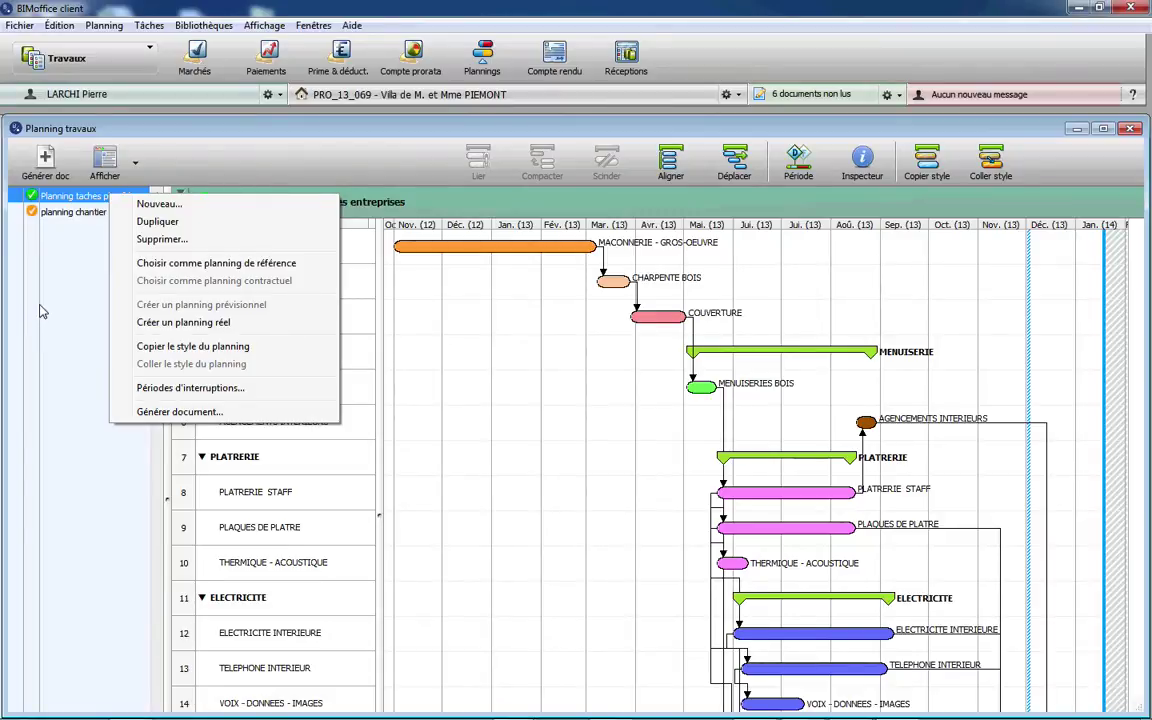
pyautogui.click(74, 214)
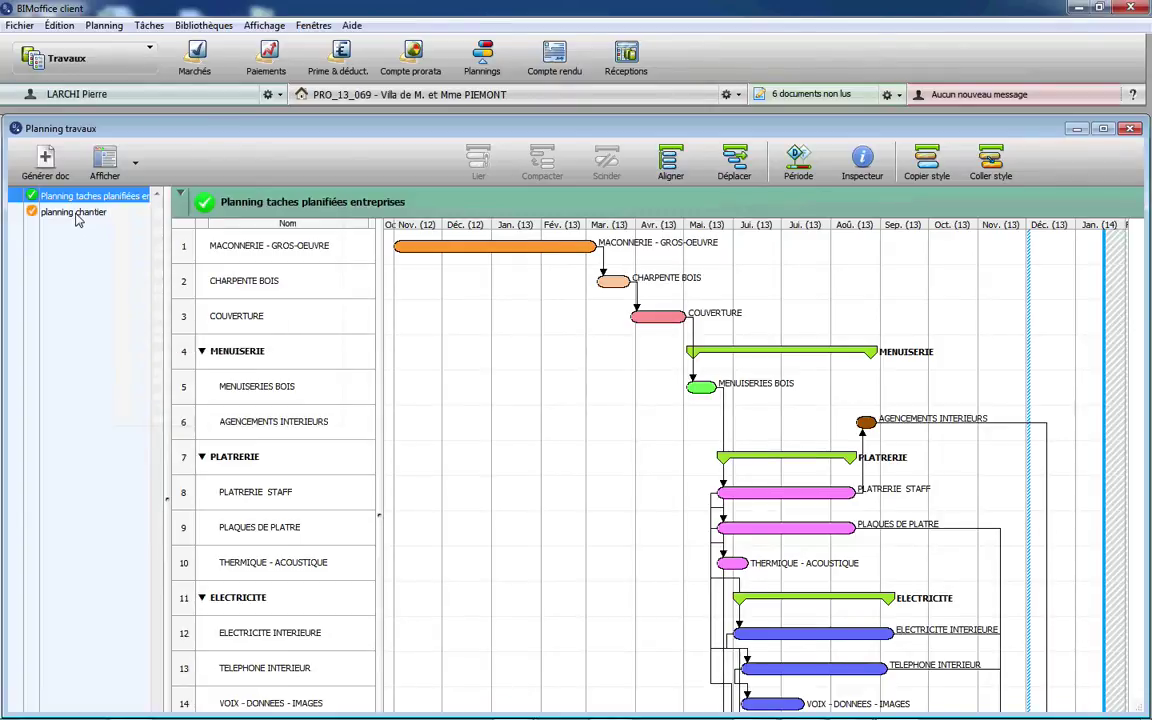
pyautogui.click(76, 214)
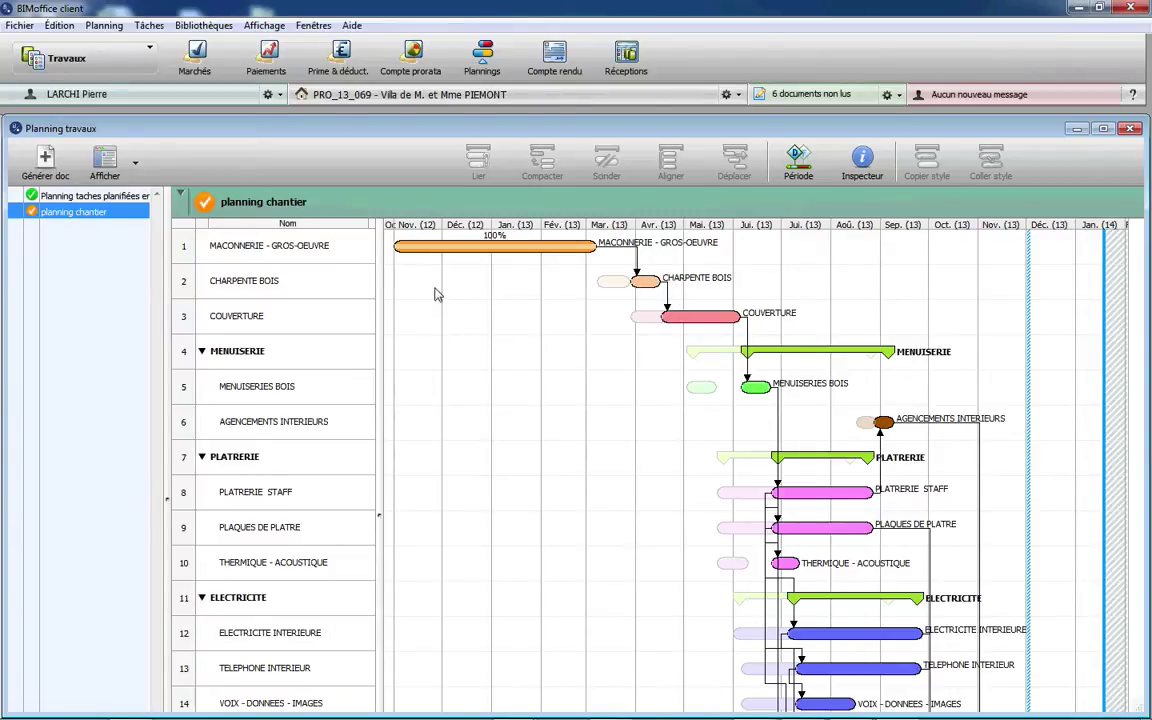
# - Examine the CHARPENTE BOIS task and the MENUISERIE group in planning chantier against their original dates
pyautogui.click(342, 285)
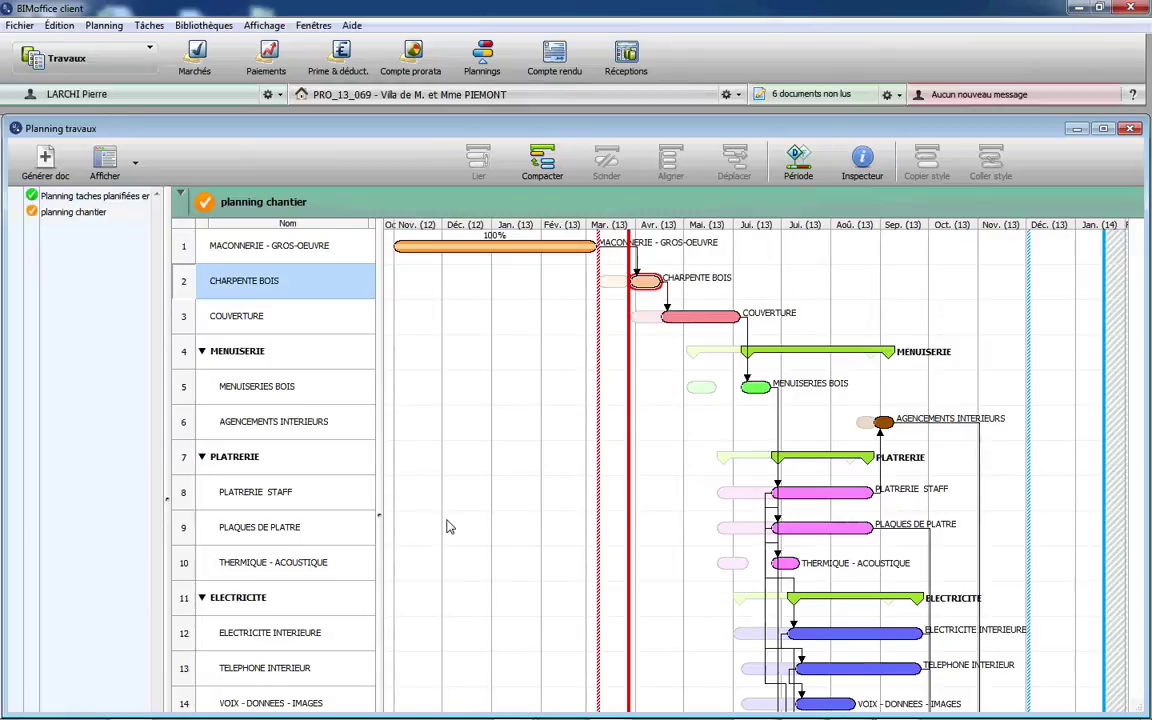
pyautogui.scroll(-3, 447, 525)
pyautogui.scroll(3, 447, 525)
pyautogui.moveTo(1034, 129)
pyautogui.mouseDown()
pyautogui.moveTo(1032, 117)
pyautogui.moveTo(1036, 129)
pyautogui.mouseUp()
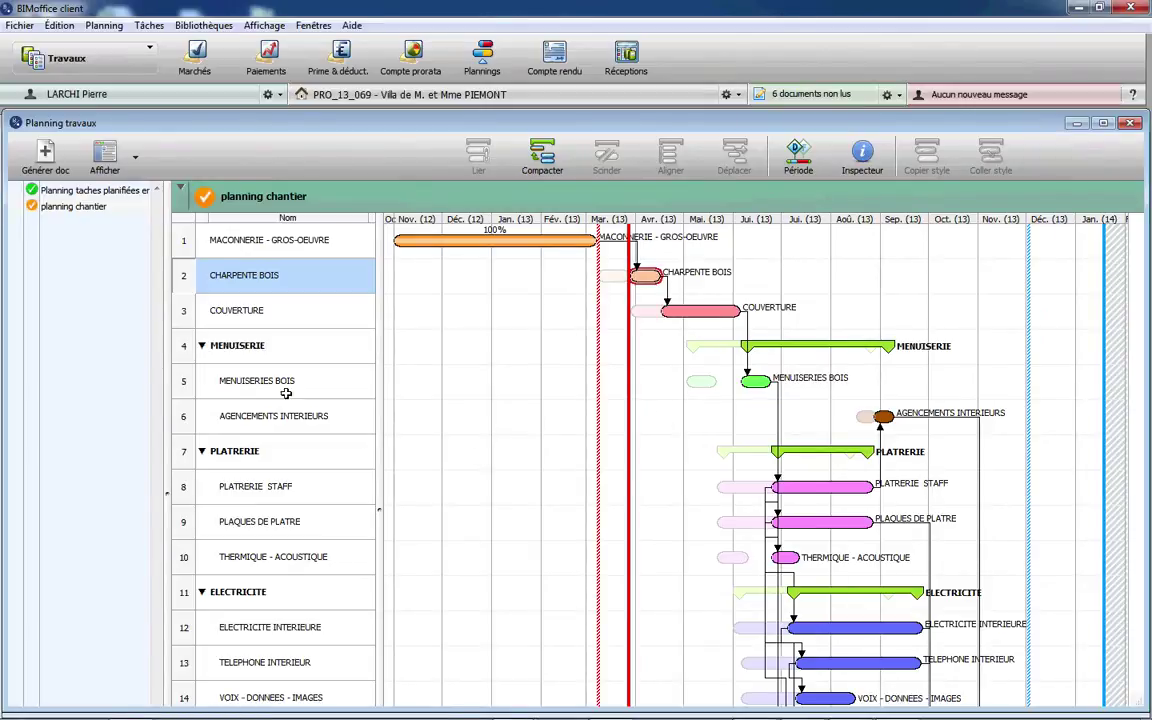
pyautogui.click(282, 346)
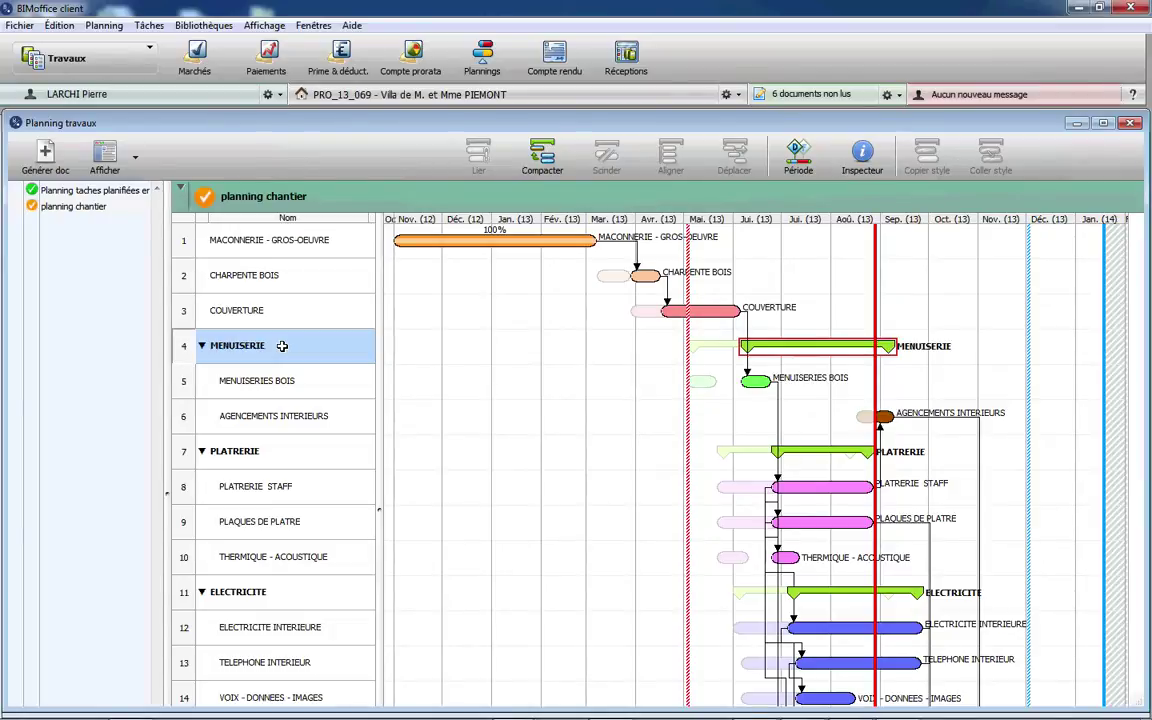
# - Open site meeting report 22 and examine its distribution list, including the actions available for the COUVERTURE entry
pyautogui.click(556, 57)
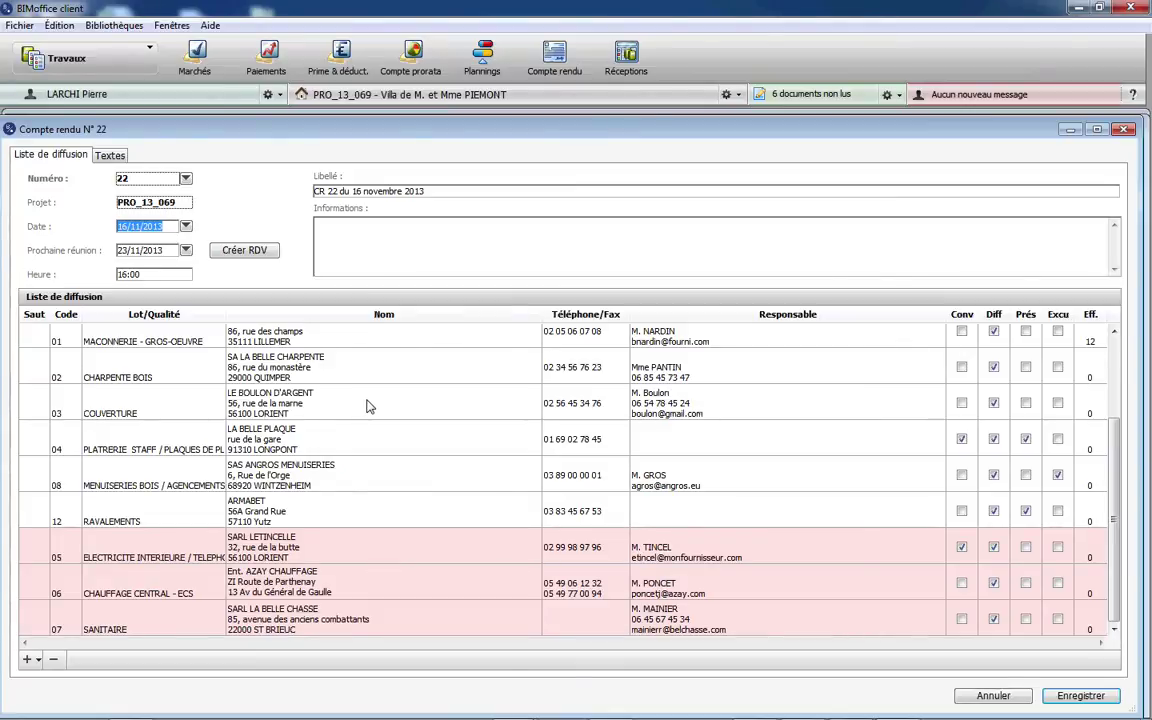
pyautogui.rightClick(370, 404)
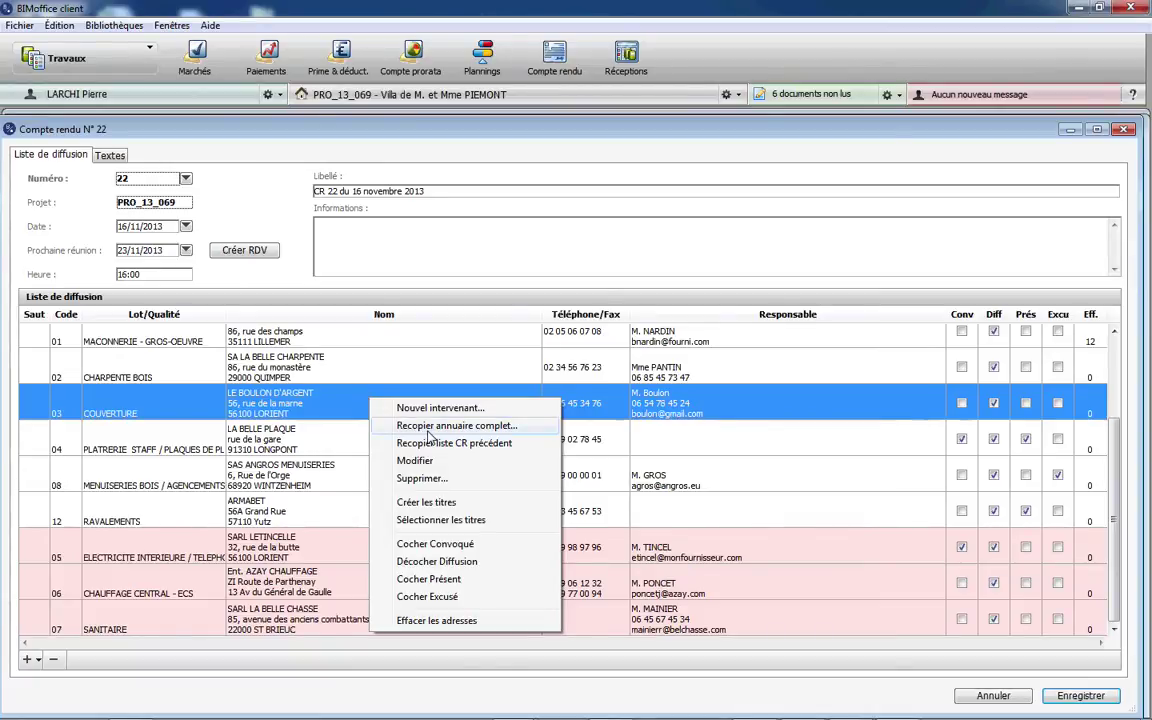
pyautogui.click(943, 385)
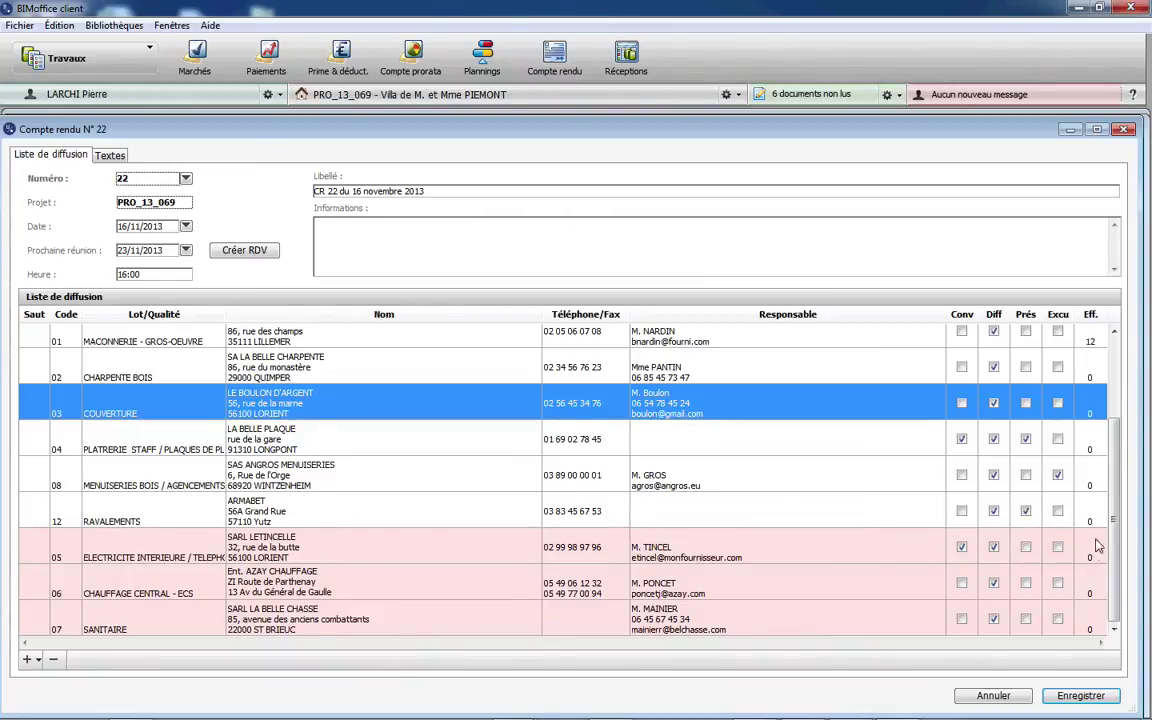
pyautogui.scroll(3, 1088, 348)
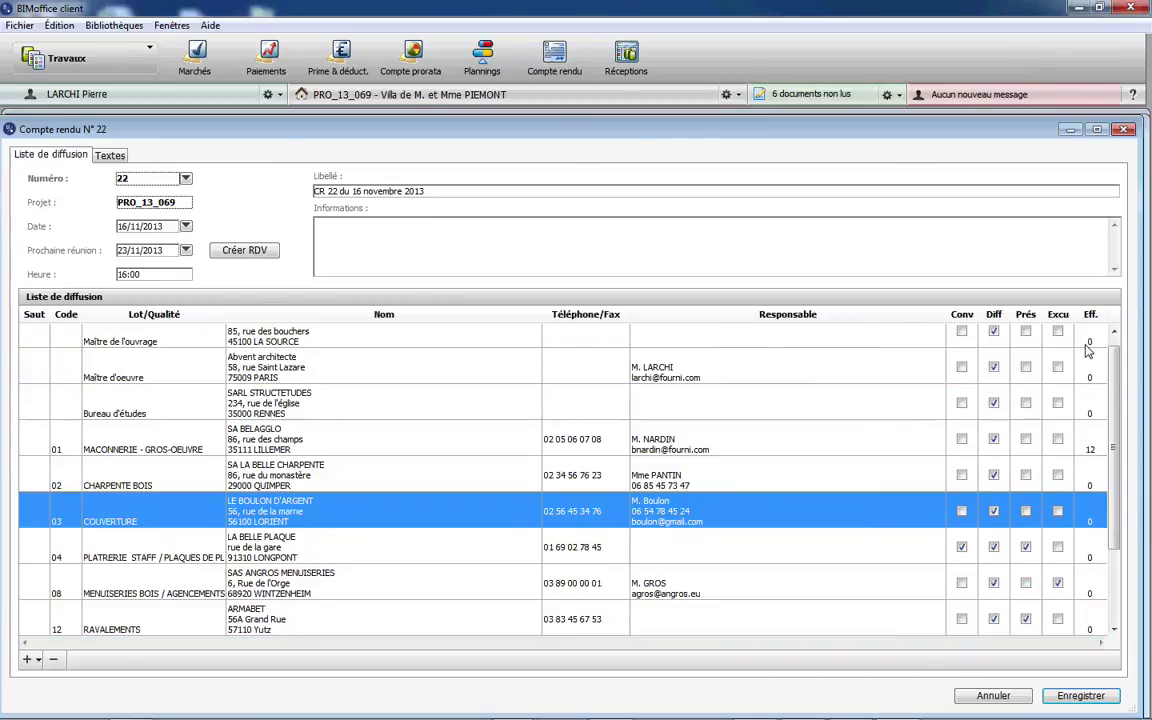
# - Review the rest of report 22's distribution list and read its texts for lots 05, 06 and 07
pyautogui.click(1092, 453)
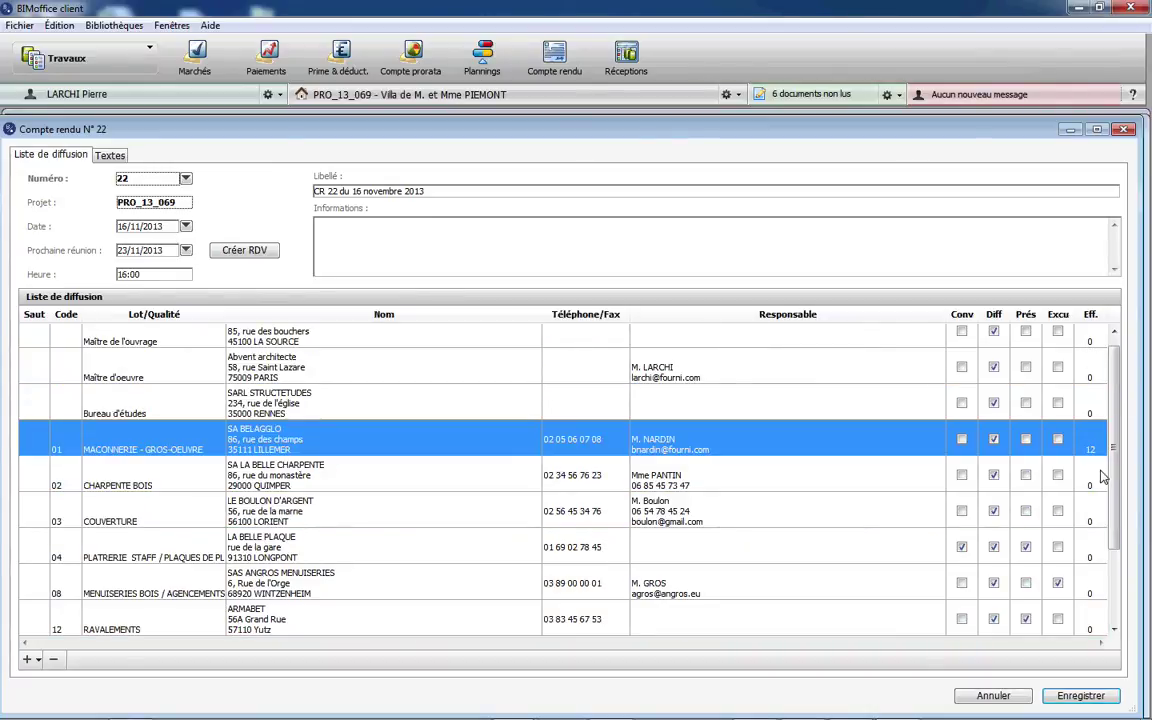
pyautogui.scroll(-3, 484, 470)
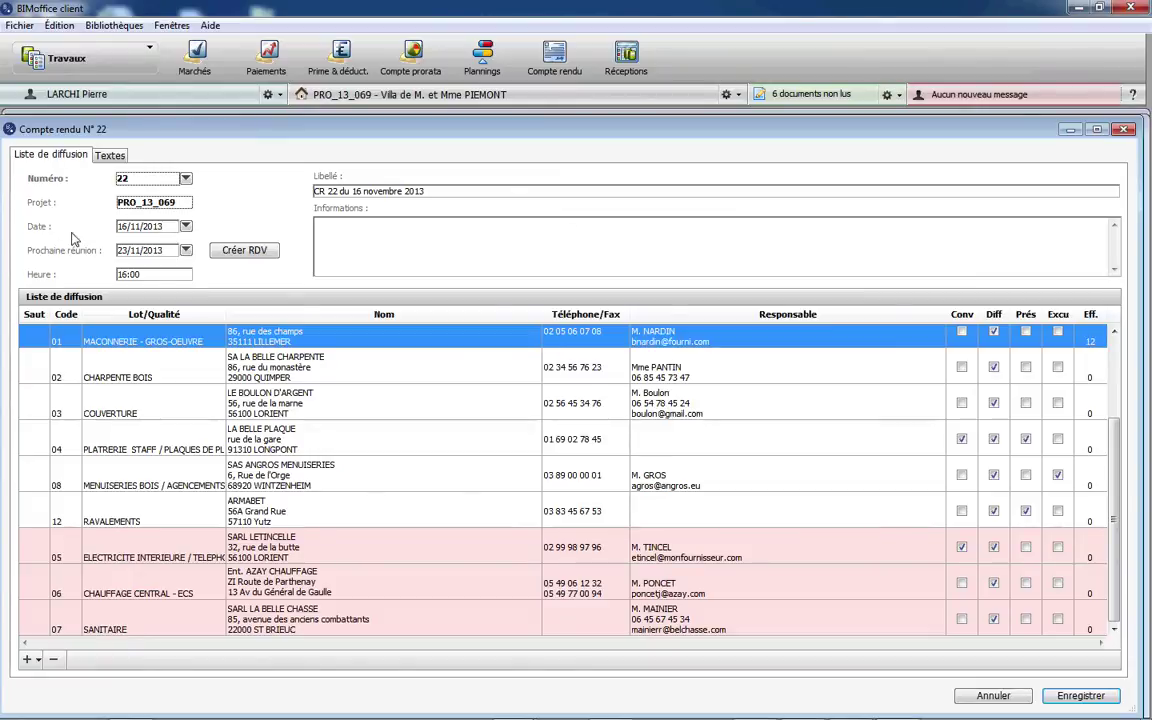
pyautogui.click(112, 157)
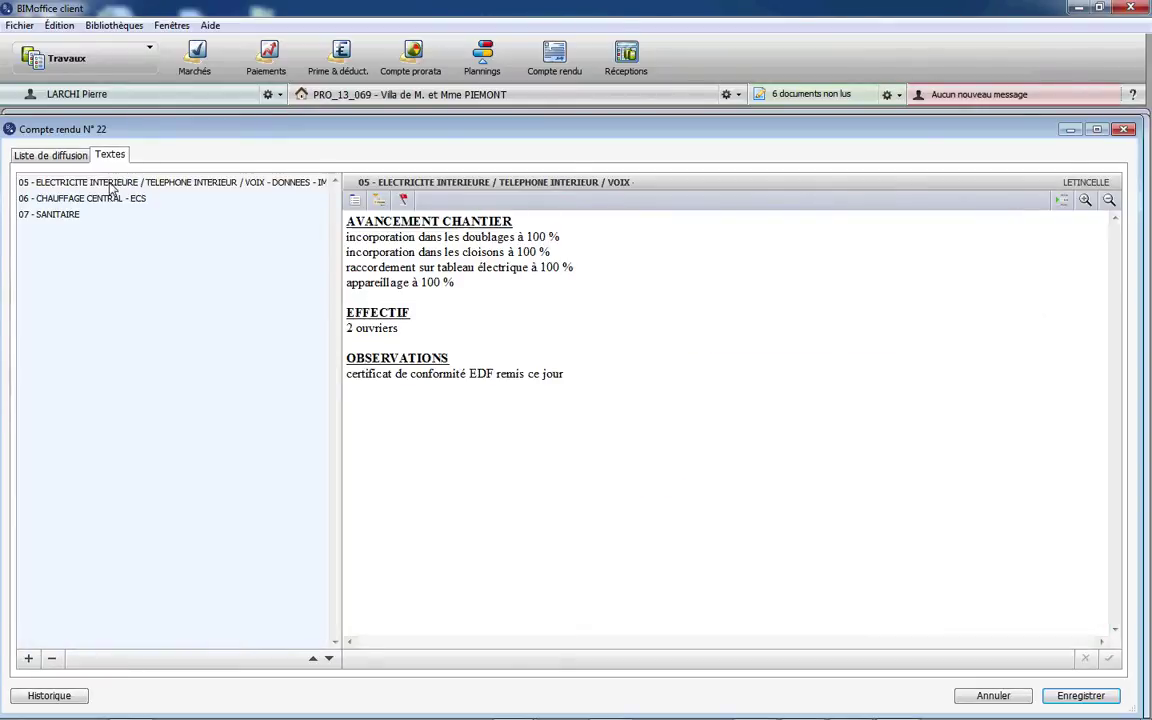
pyautogui.click(109, 184)
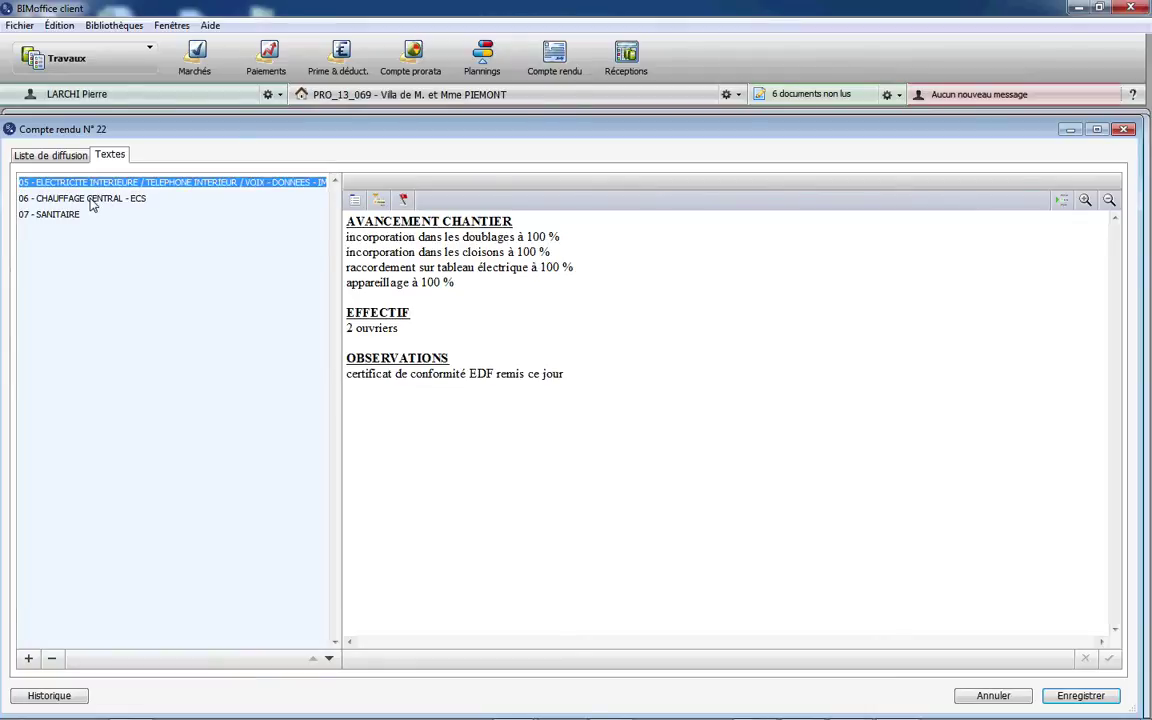
pyautogui.click(91, 200)
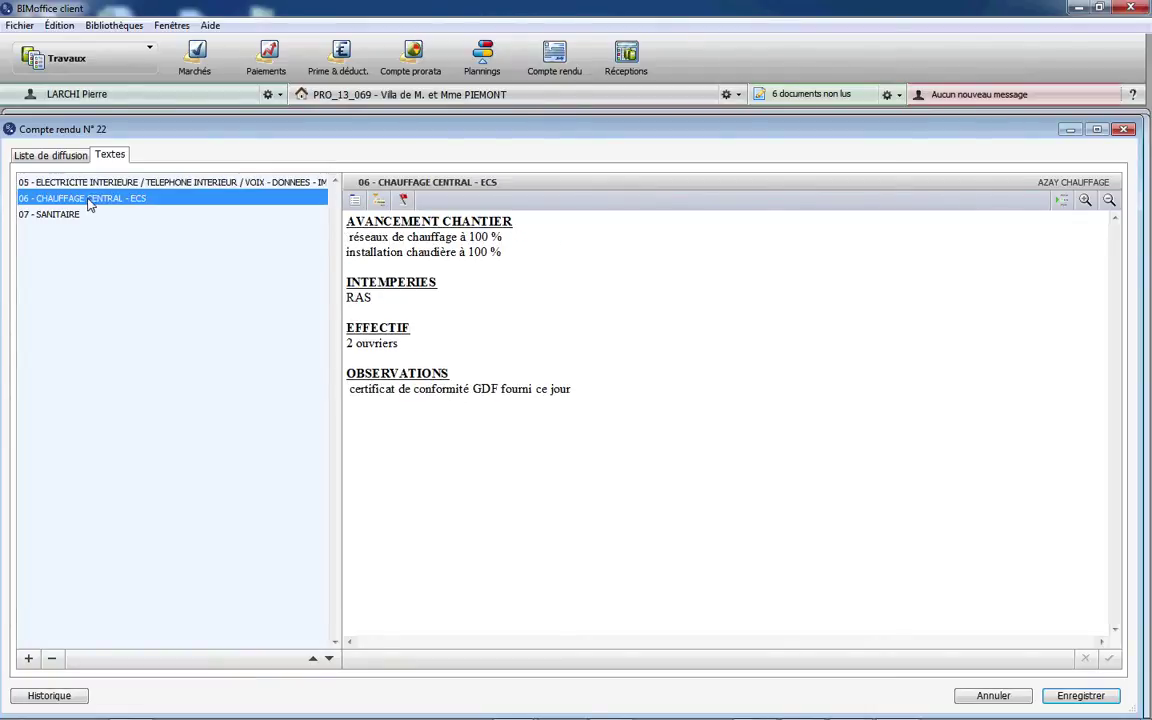
pyautogui.click(72, 219)
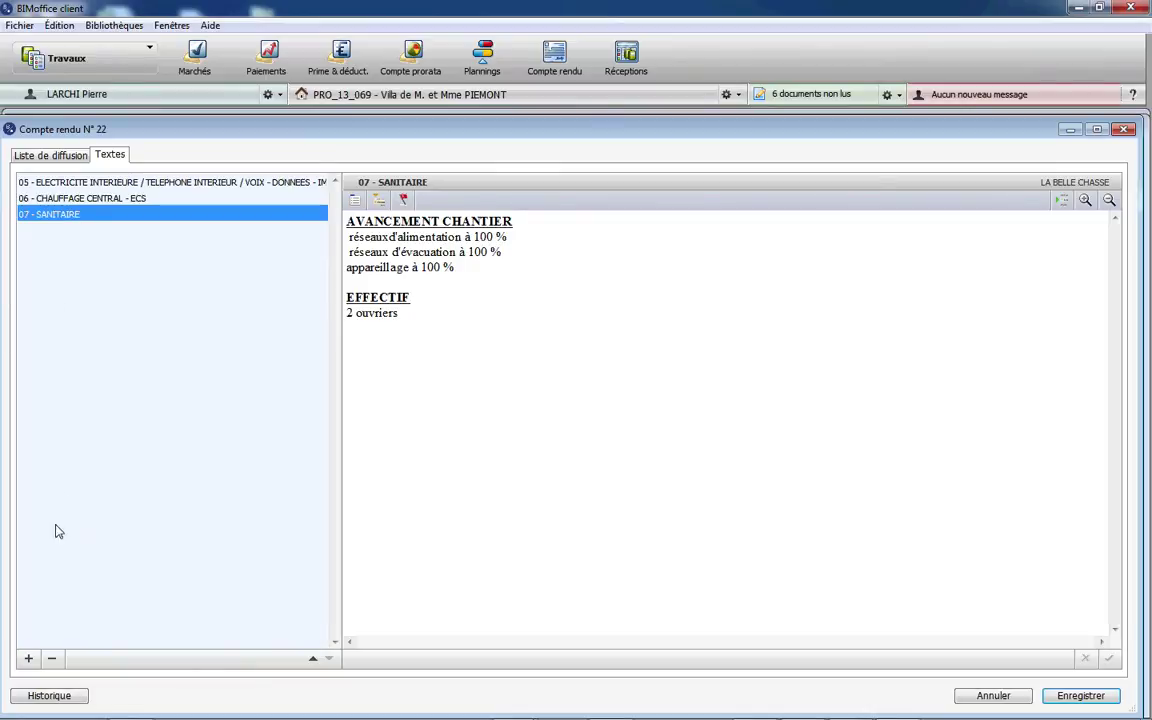
# - Consult report 9 in the report history and read its CHARPENTE BOIS and SARL STRUCTETUDES texts
pyautogui.click(60, 697)
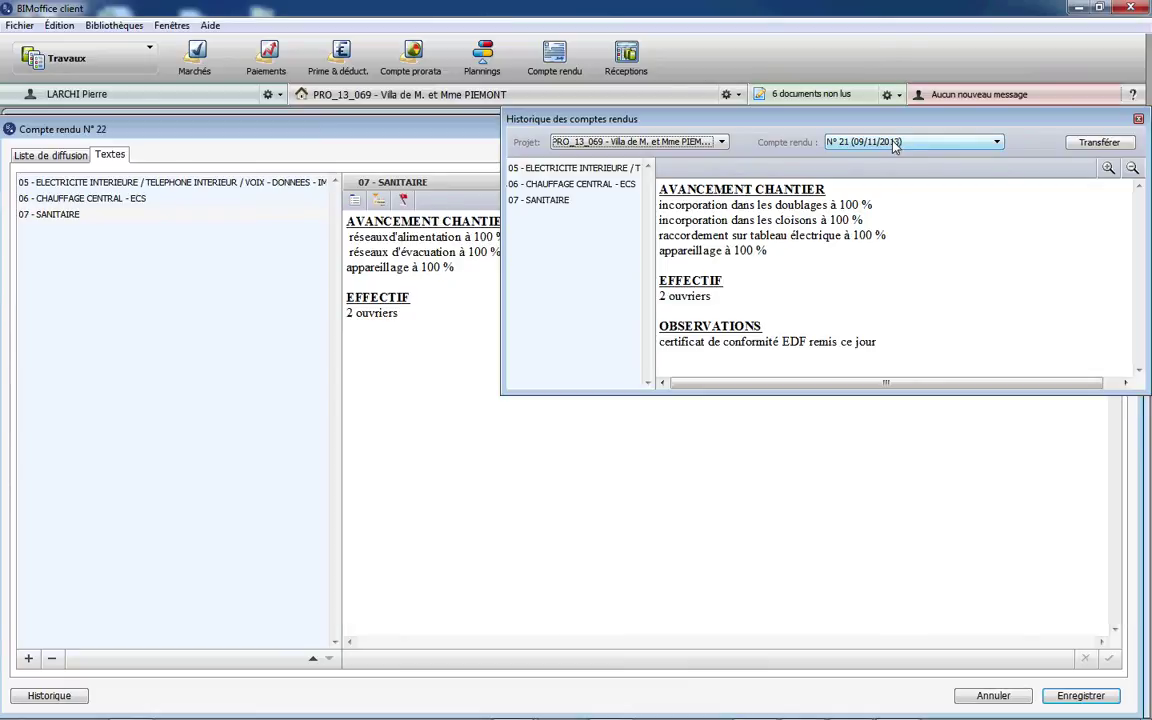
pyautogui.click(866, 142)
pyautogui.click(866, 197)
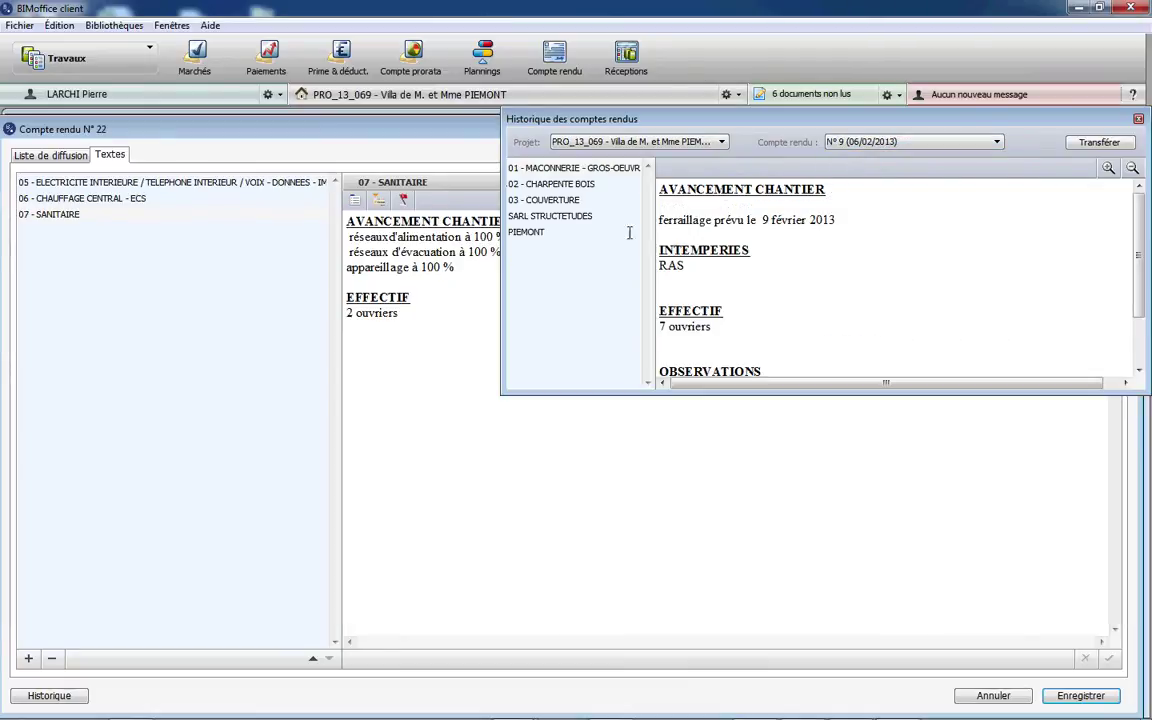
pyautogui.click(557, 187)
pyautogui.click(548, 216)
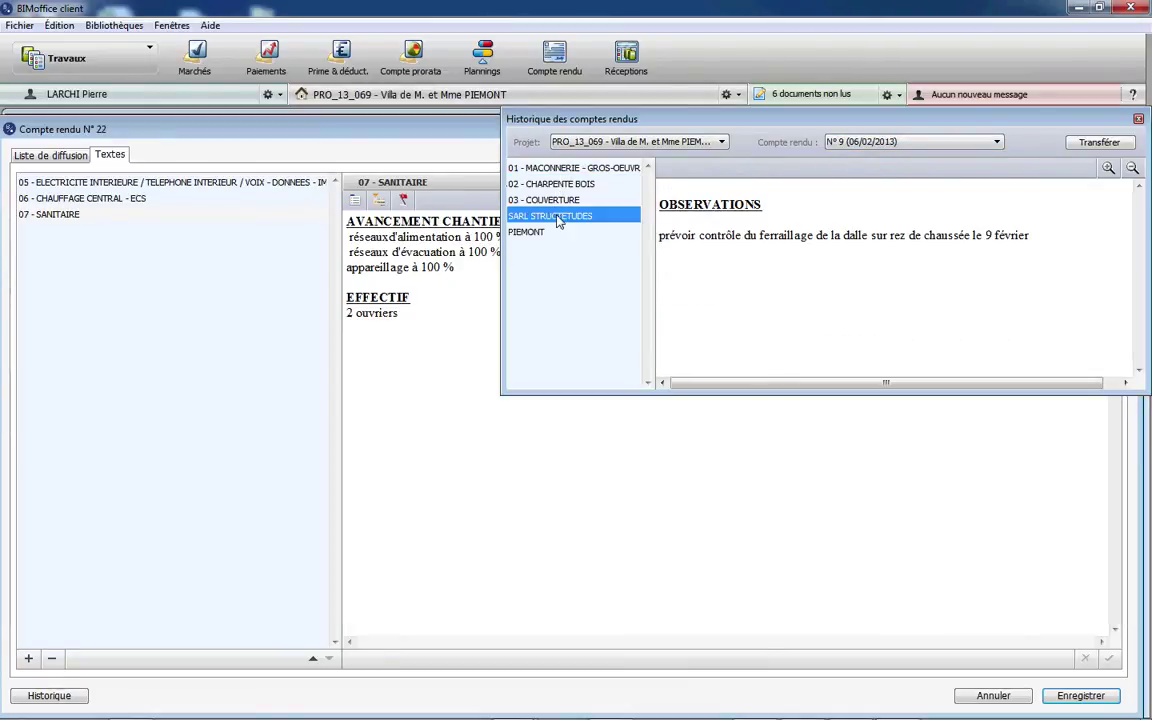
# - Read the MACONNERIE - GROS-OEUVRE text of report 6 in the history, close the history and save report 22
pyautogui.click(917, 145)
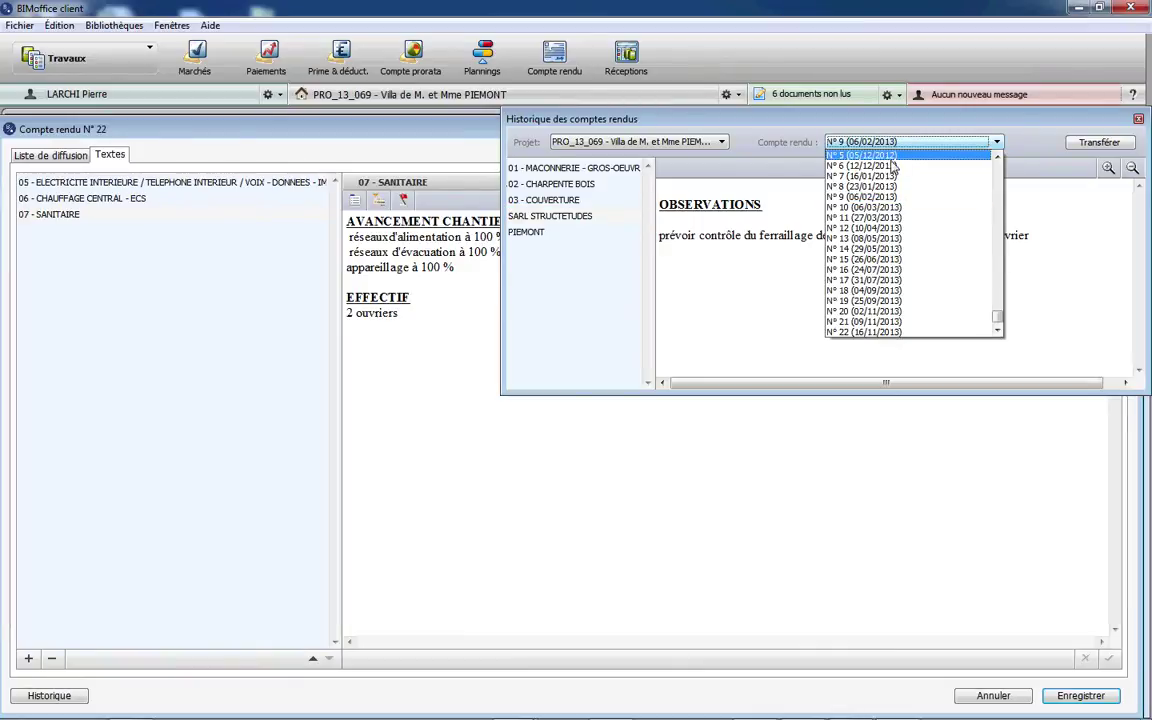
pyautogui.click(890, 159)
pyautogui.click(570, 184)
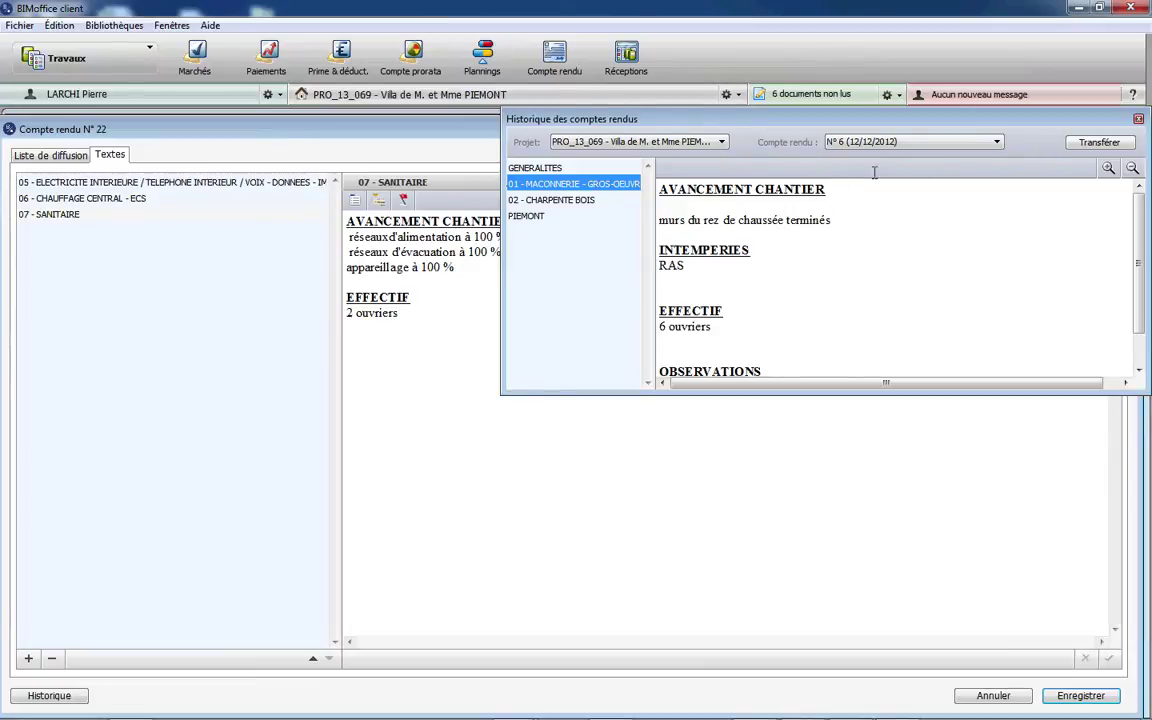
pyautogui.click(1138, 120)
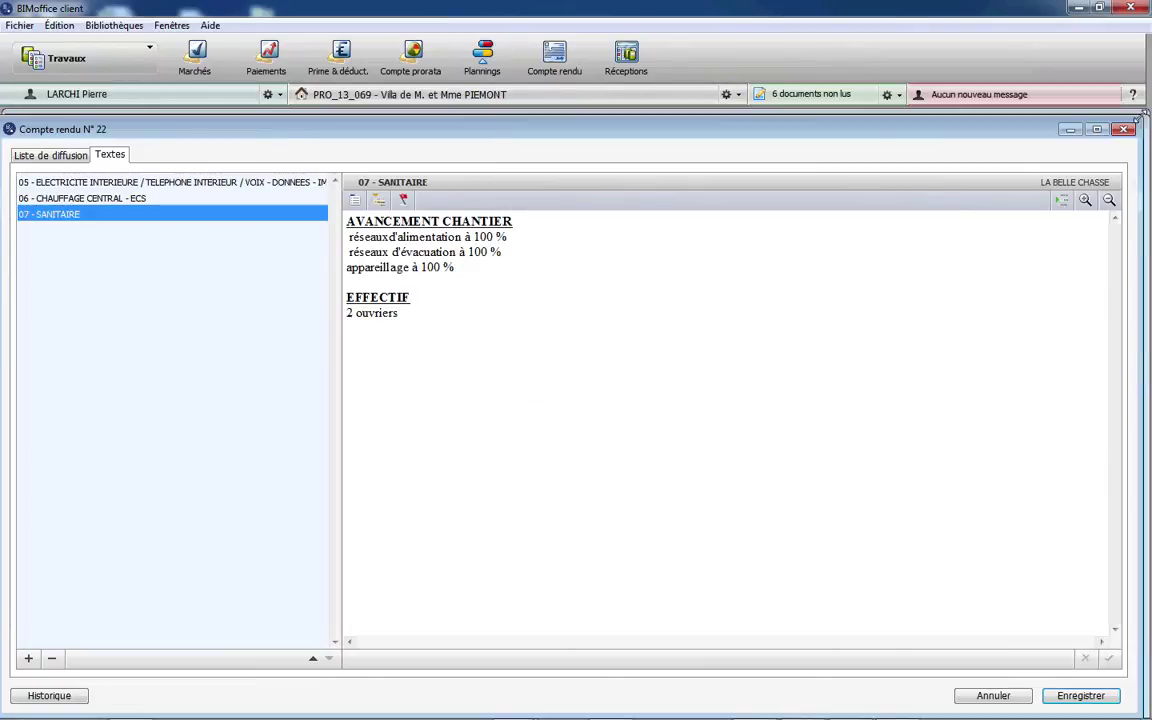
pyautogui.click(1087, 703)
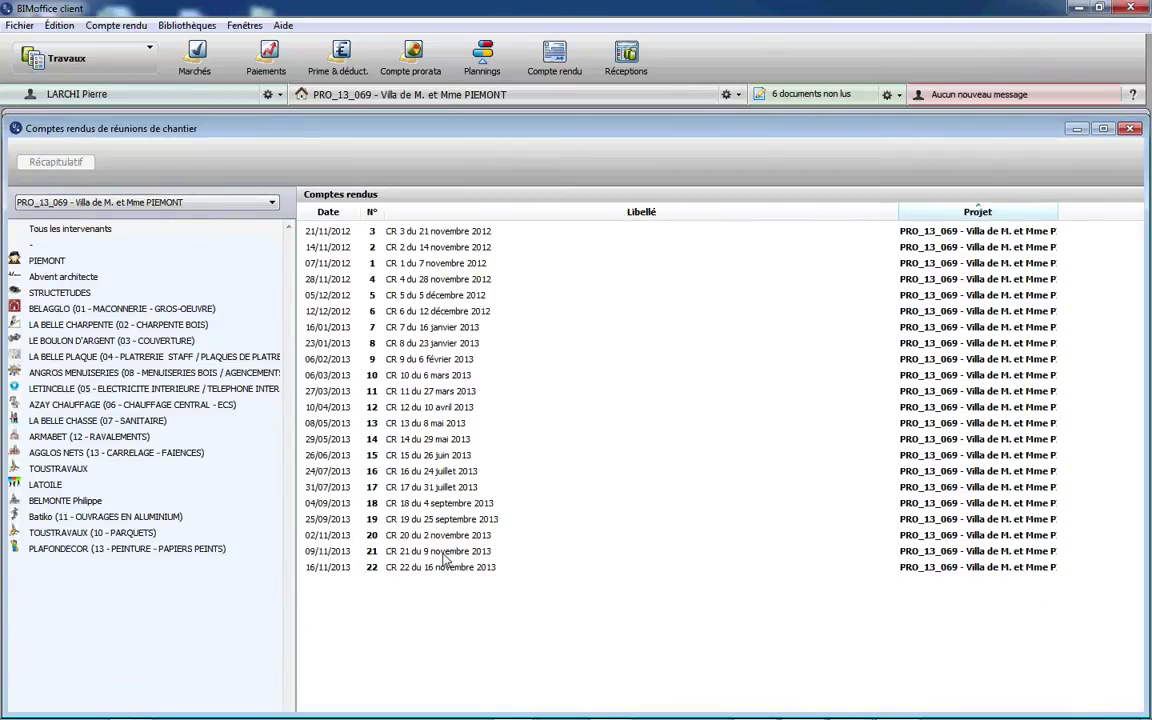
# - Create a new site meeting report copying the participants, titles and title texts, and check its distribution list
pyautogui.rightClick(409, 585)
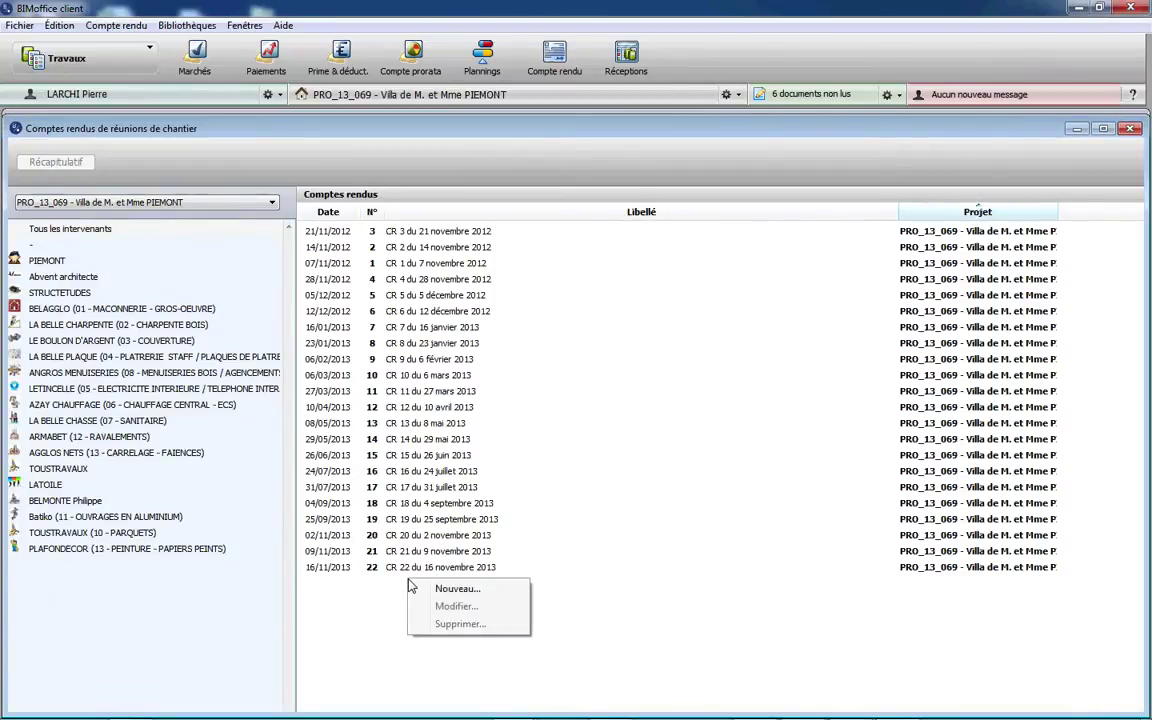
pyautogui.click(440, 593)
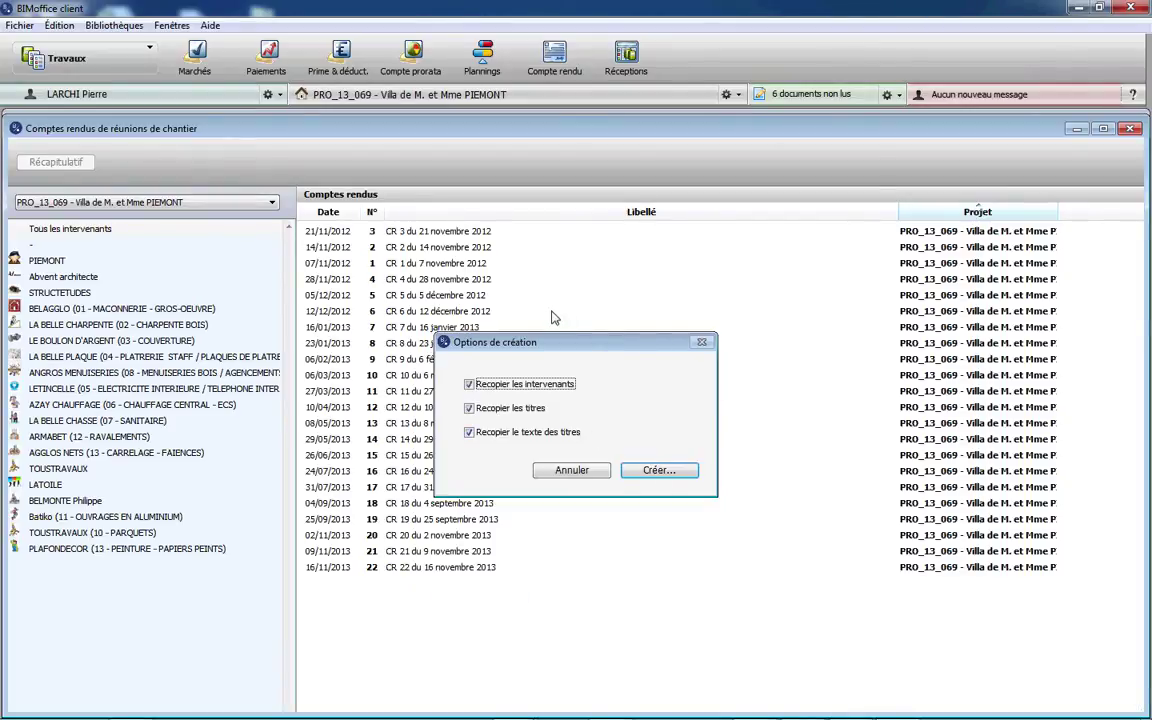
pyautogui.click(658, 472)
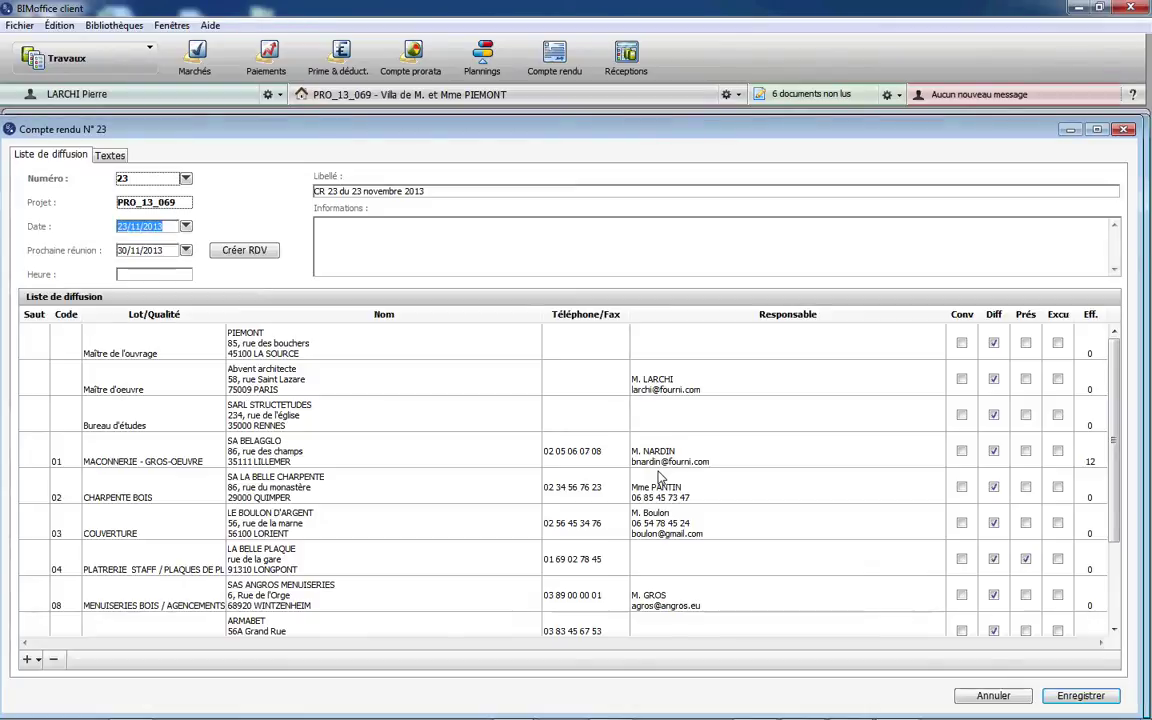
pyautogui.scroll(-3, 480, 450)
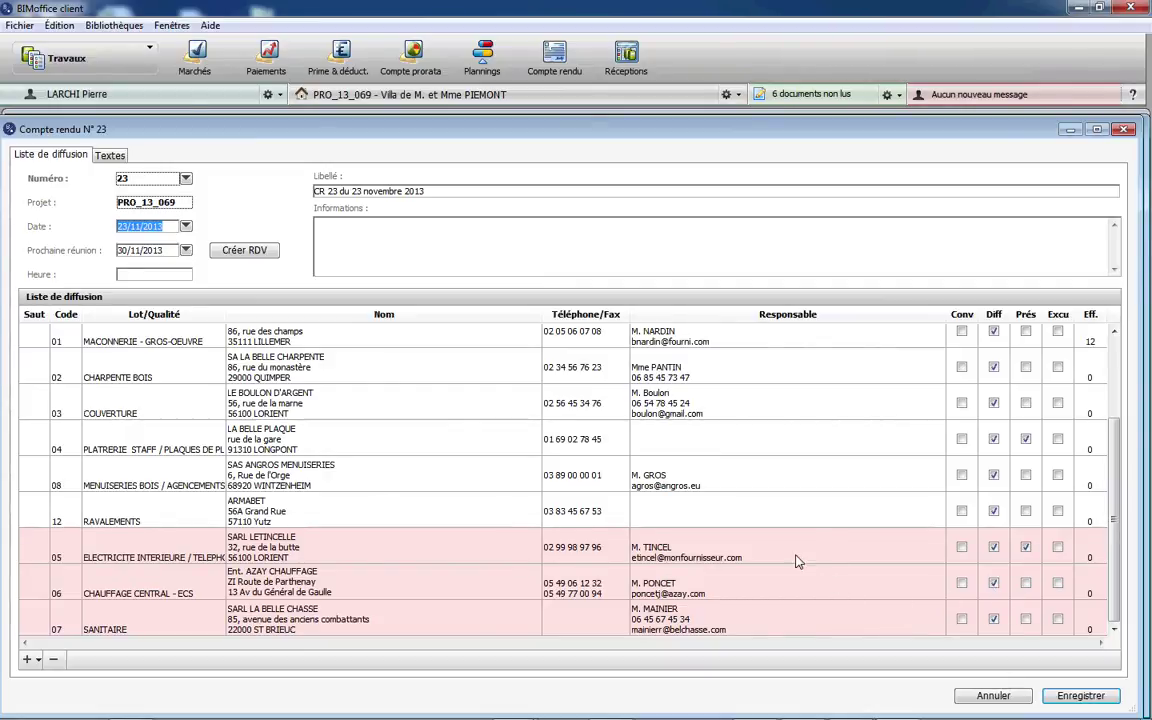
# - Set the EFFECTIF of lot 05 ELECTRICITE to 3 ouvriers in report 23's texts and save the report
pyautogui.click(112, 156)
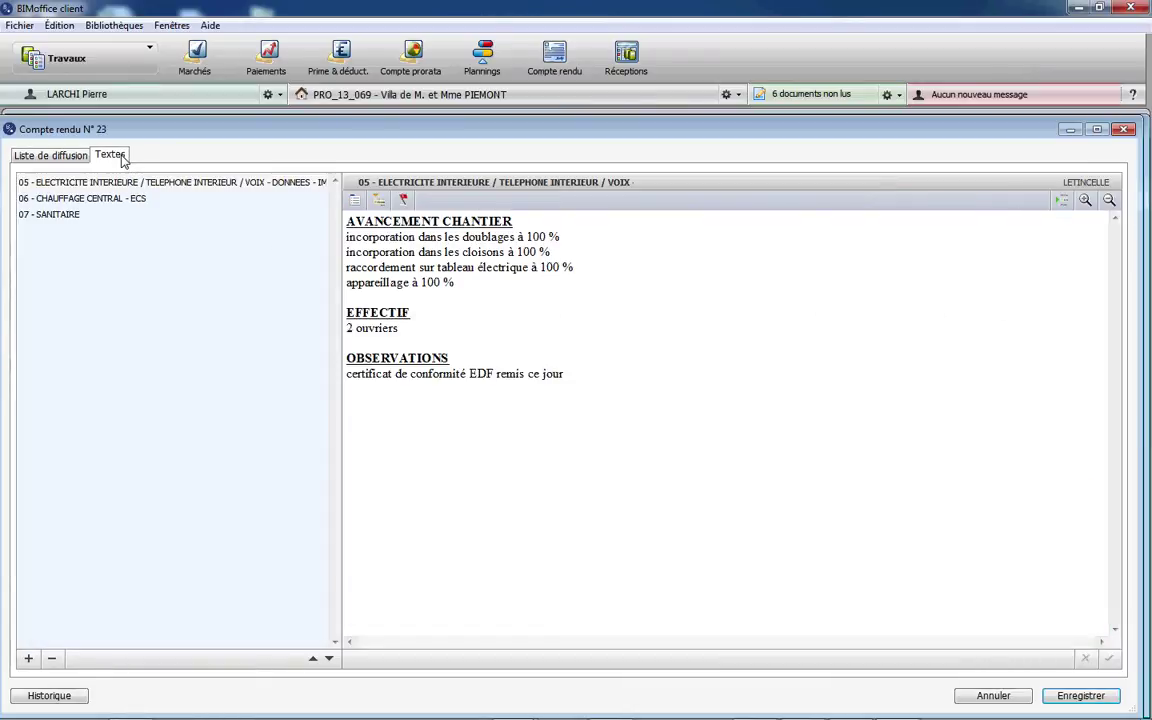
pyautogui.doubleClick(350, 329)
pyautogui.doubleClick(379, 332)
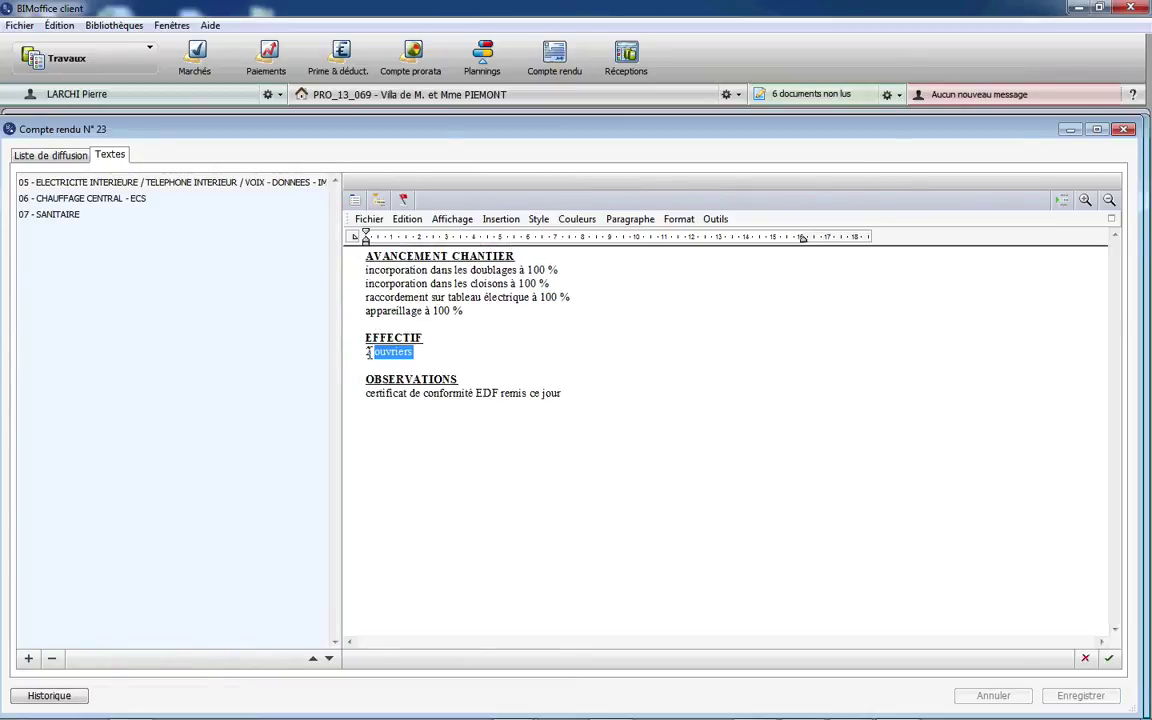
pyautogui.click(371, 351)
pyautogui.moveTo(369, 351); pyautogui.dragTo(358, 354)
pyautogui.write('3')
pyautogui.click(1109, 660)
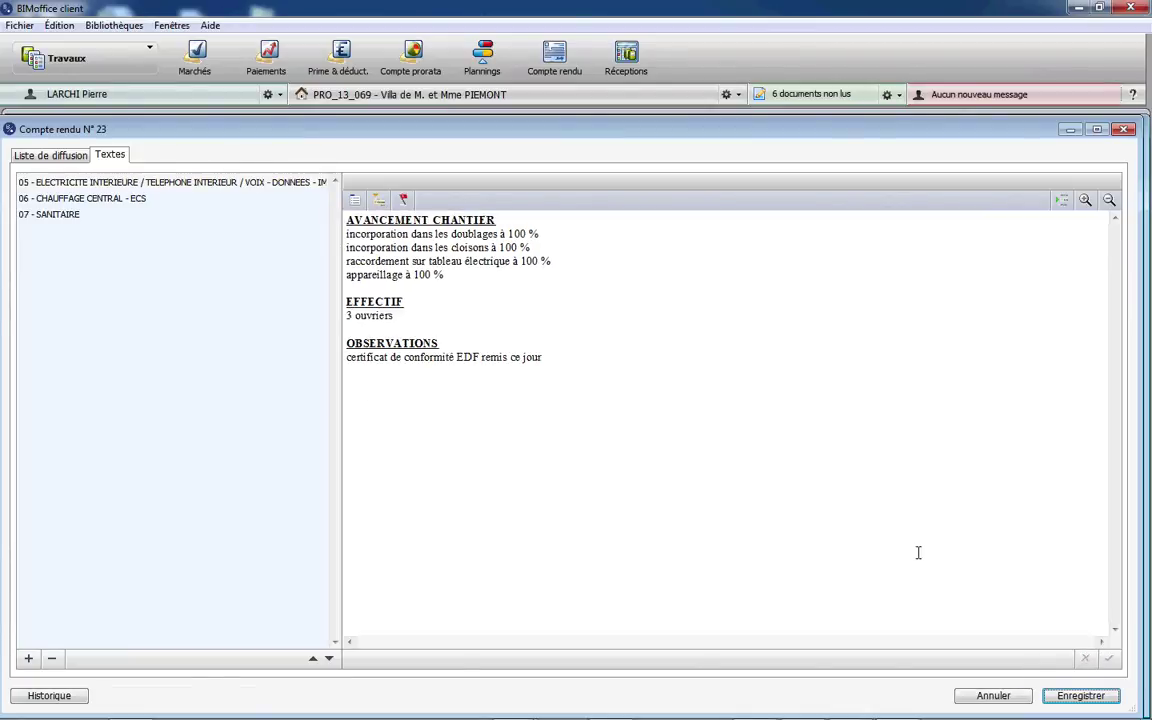
pyautogui.click(1081, 696)
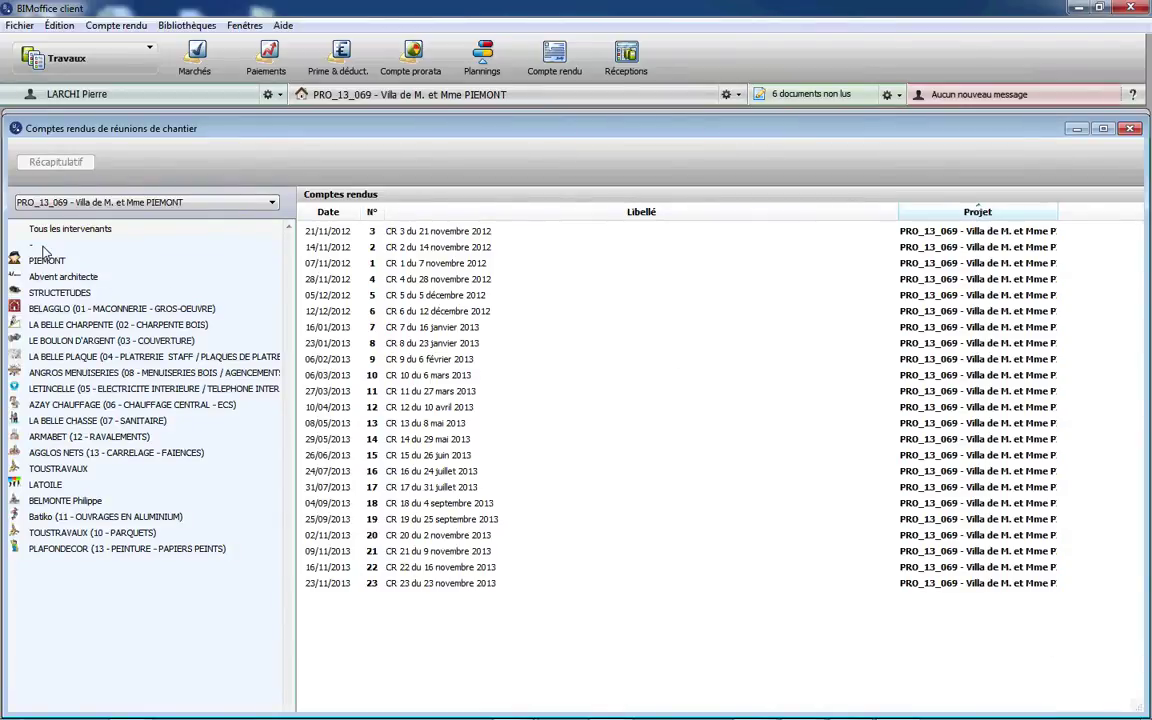
# - Filter the site meeting reports by BELAGGLO (01 - MACONNERIE - GROS-OEUVRE) and request the summary report
pyautogui.click(131, 312)
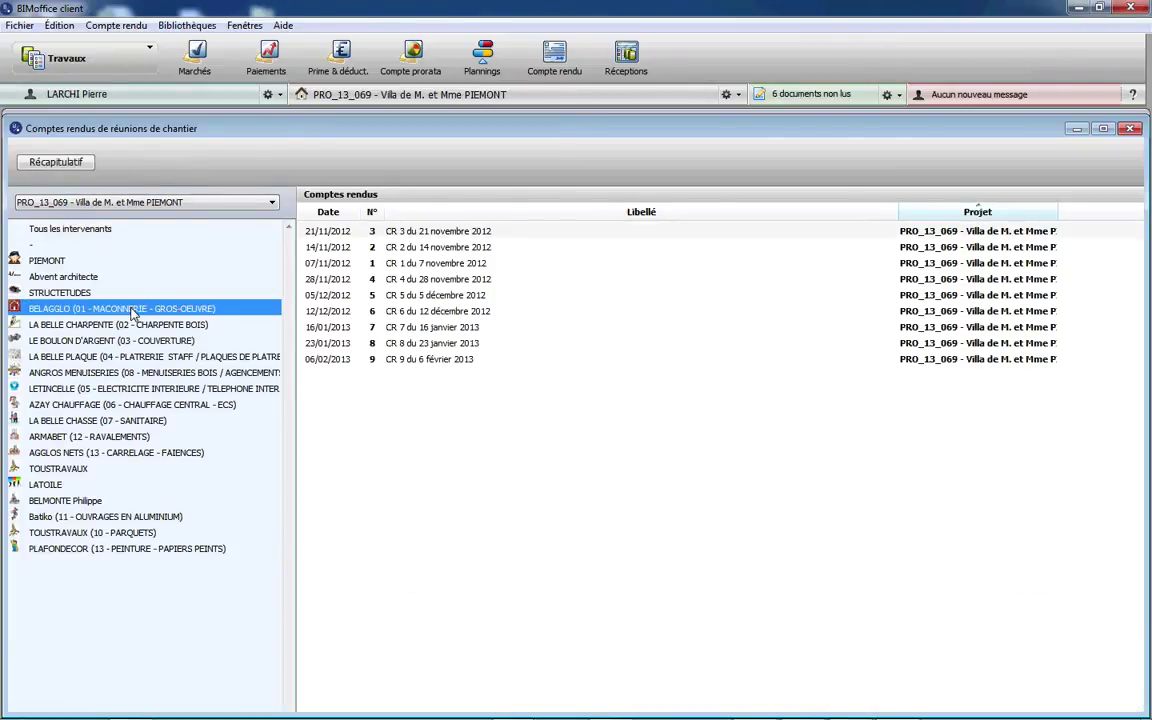
pyautogui.click(38, 165)
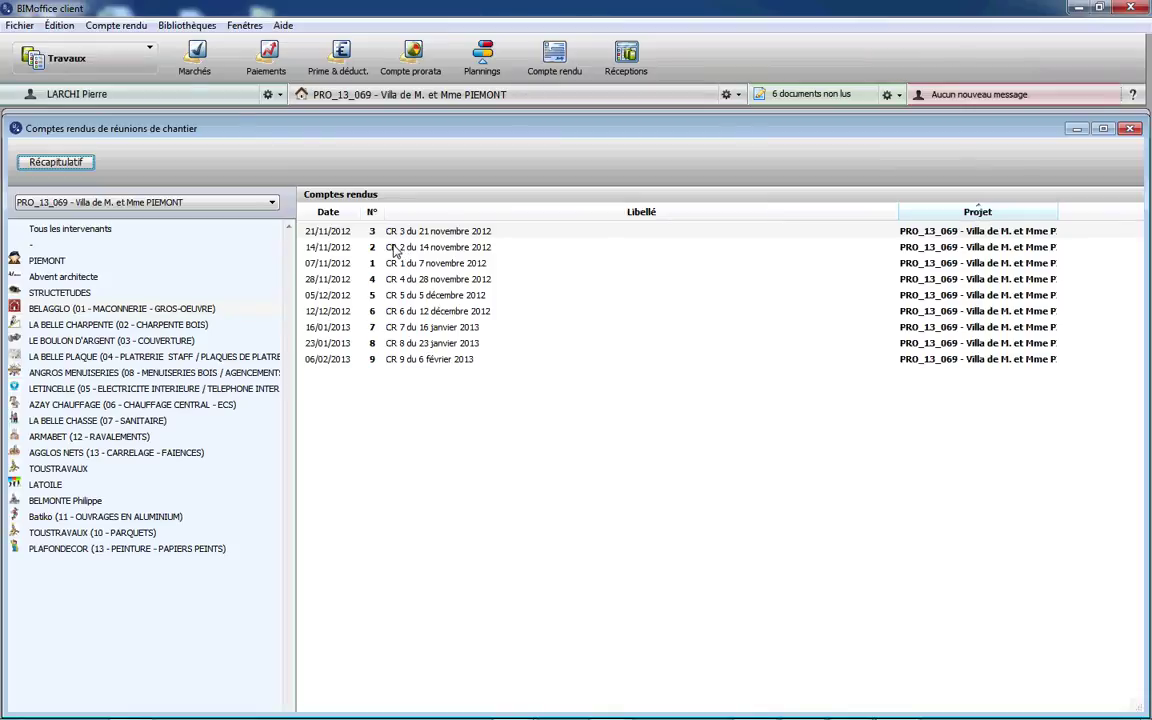
# - Open the works receptions, check the actions available for the finishing lots pre-reception and display its information
pyautogui.click(629, 57)
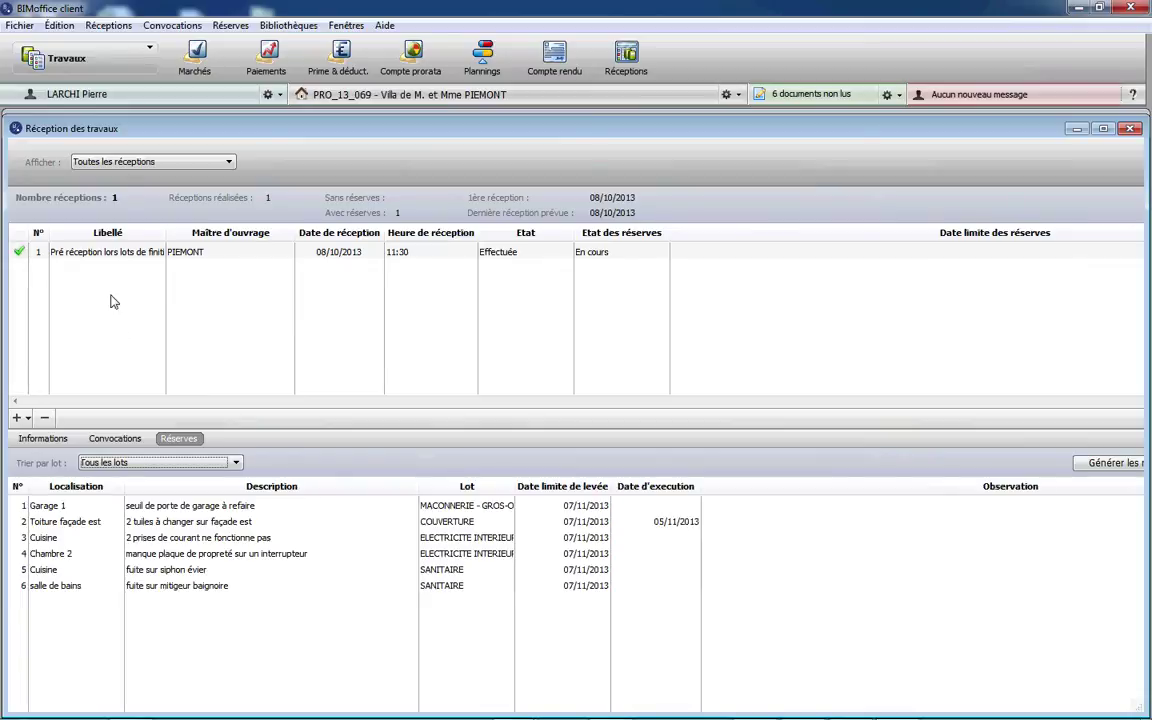
pyautogui.click(107, 257)
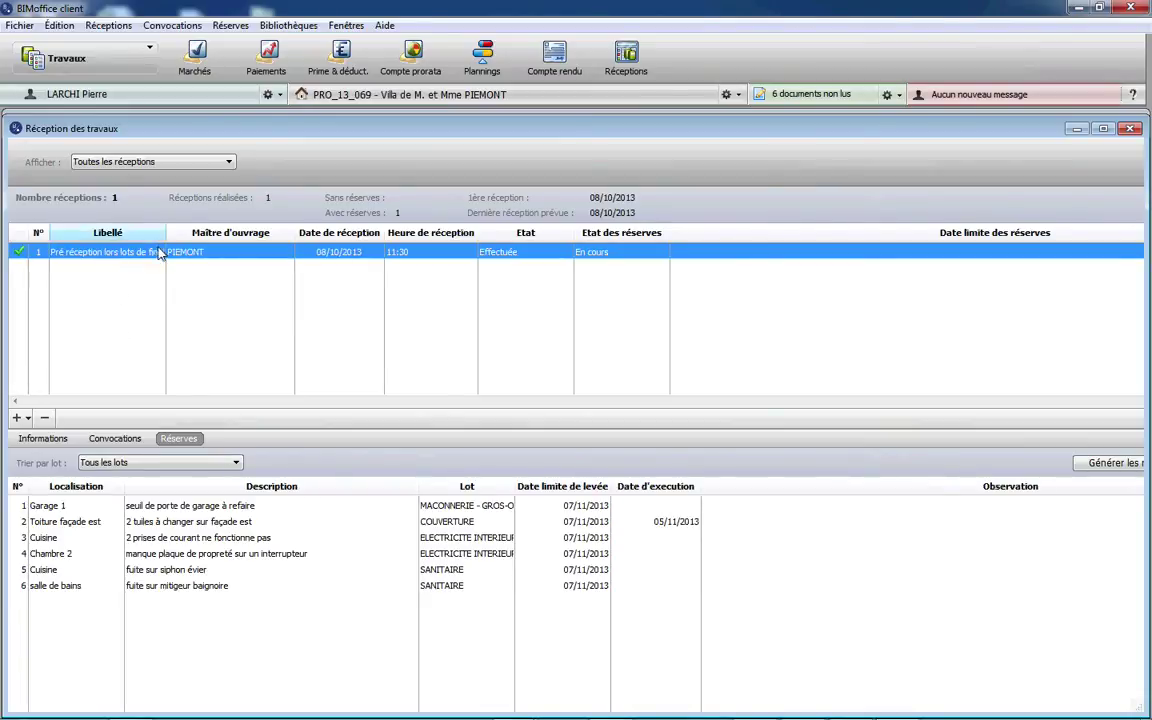
pyautogui.rightClick(154, 258)
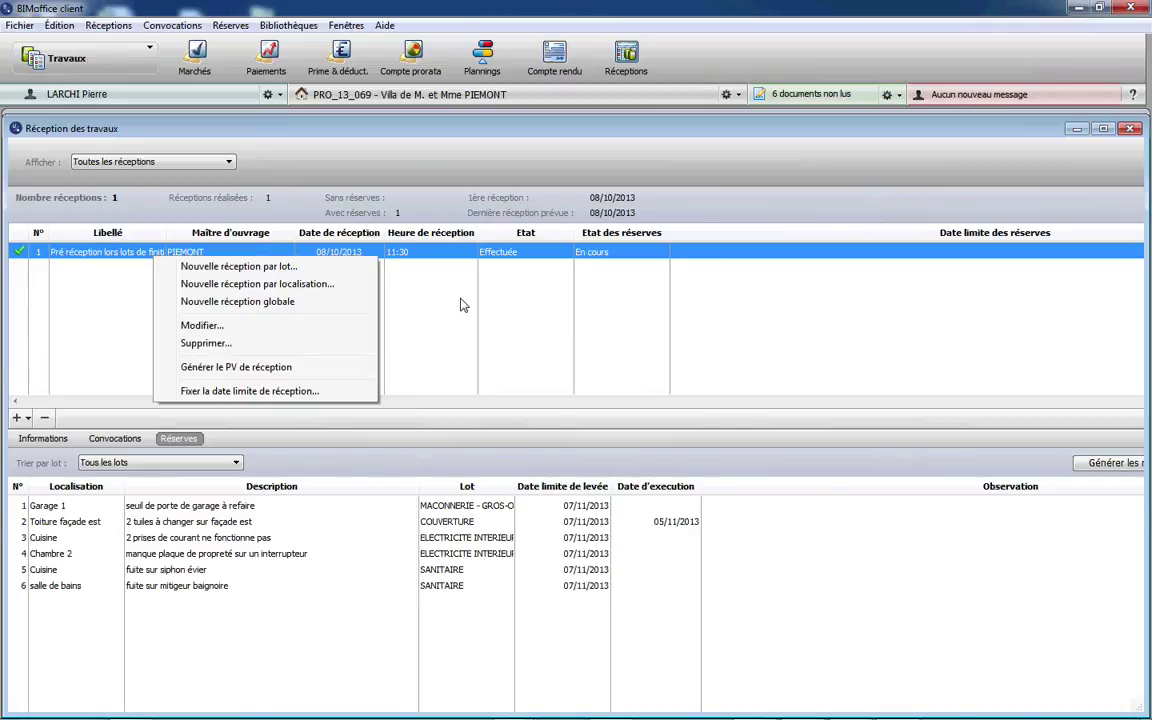
pyautogui.click(42, 438)
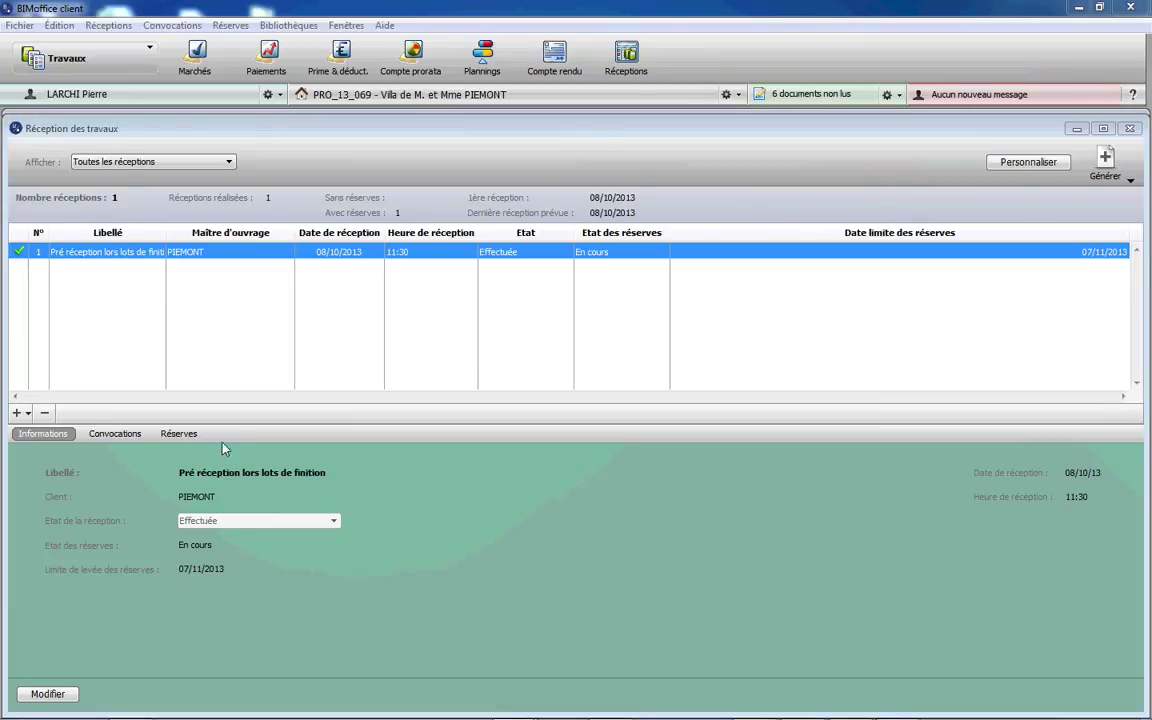
# - Review the pre-reception's convocations and open the participant selection for a new convocation, closing it without choosing anyone
pyautogui.click(105, 438)
pyautogui.click(110, 437)
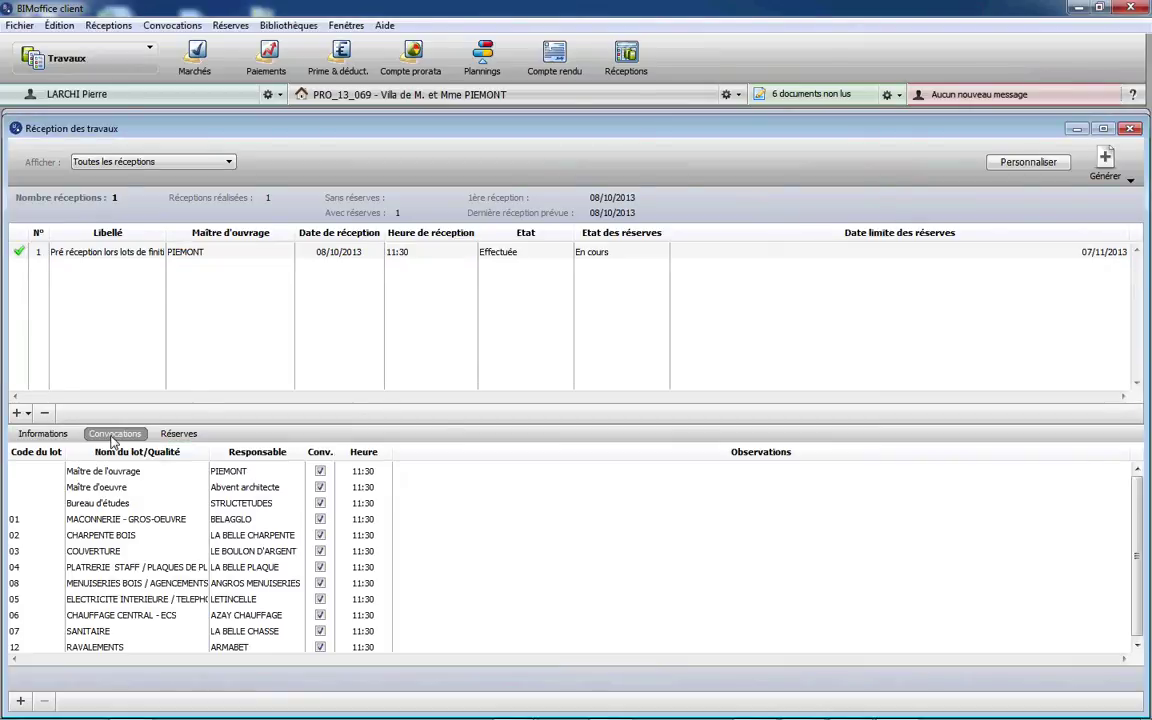
pyautogui.rightClick(150, 521)
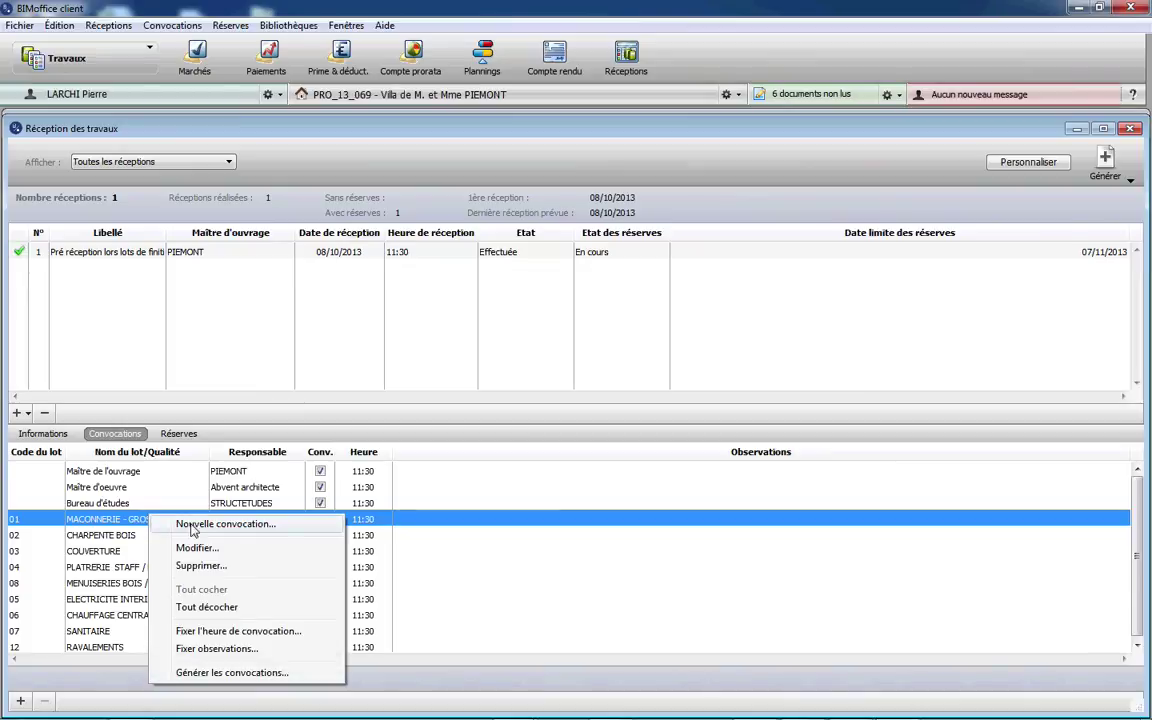
pyautogui.click(195, 526)
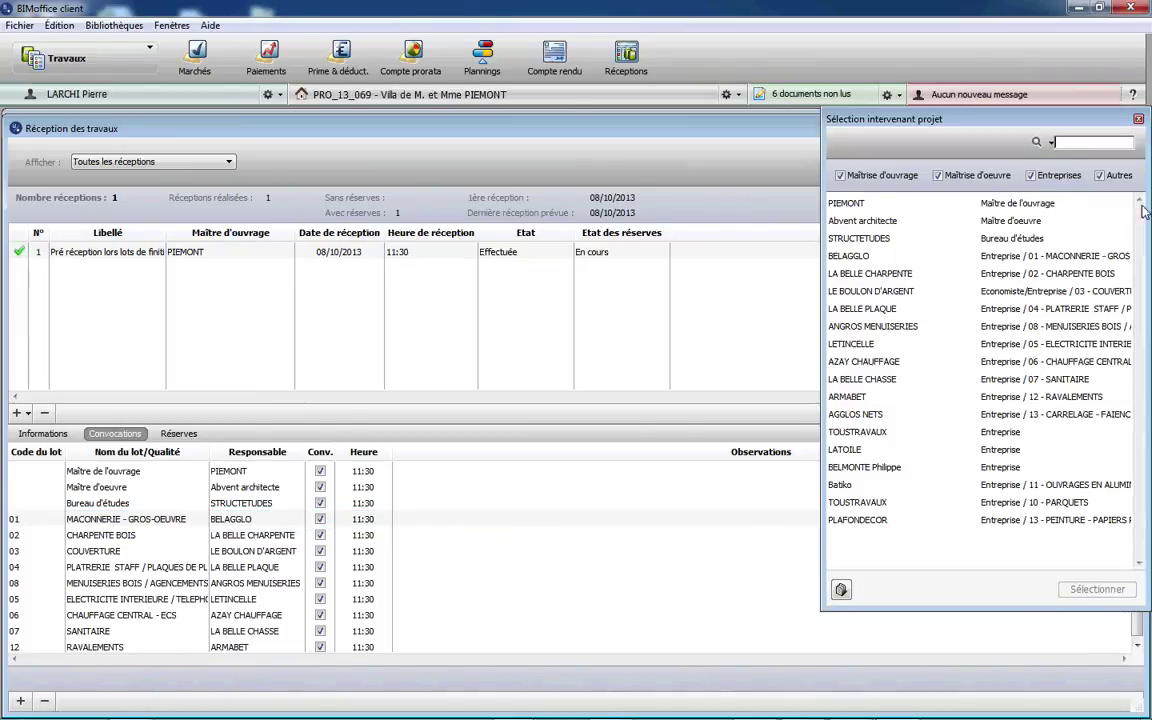
pyautogui.click(1138, 119)
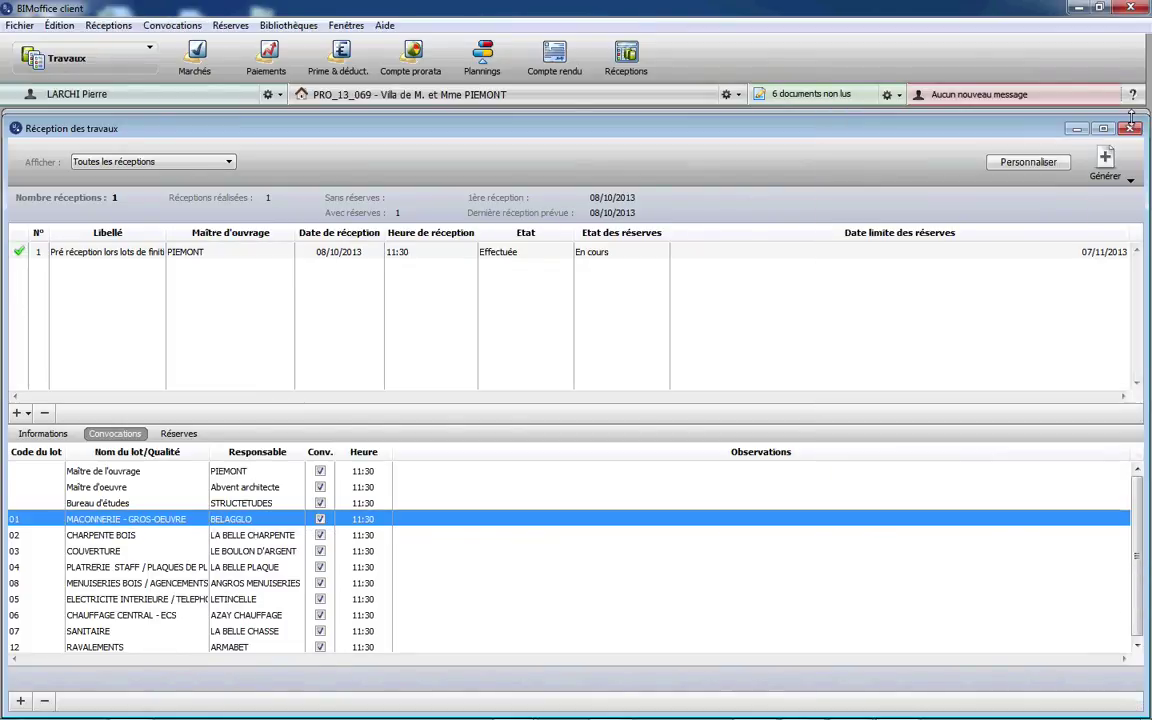
# - Review the document templates and reserve deadline set for works receptions, closing the settings without applying any change
pyautogui.click(1028, 162)
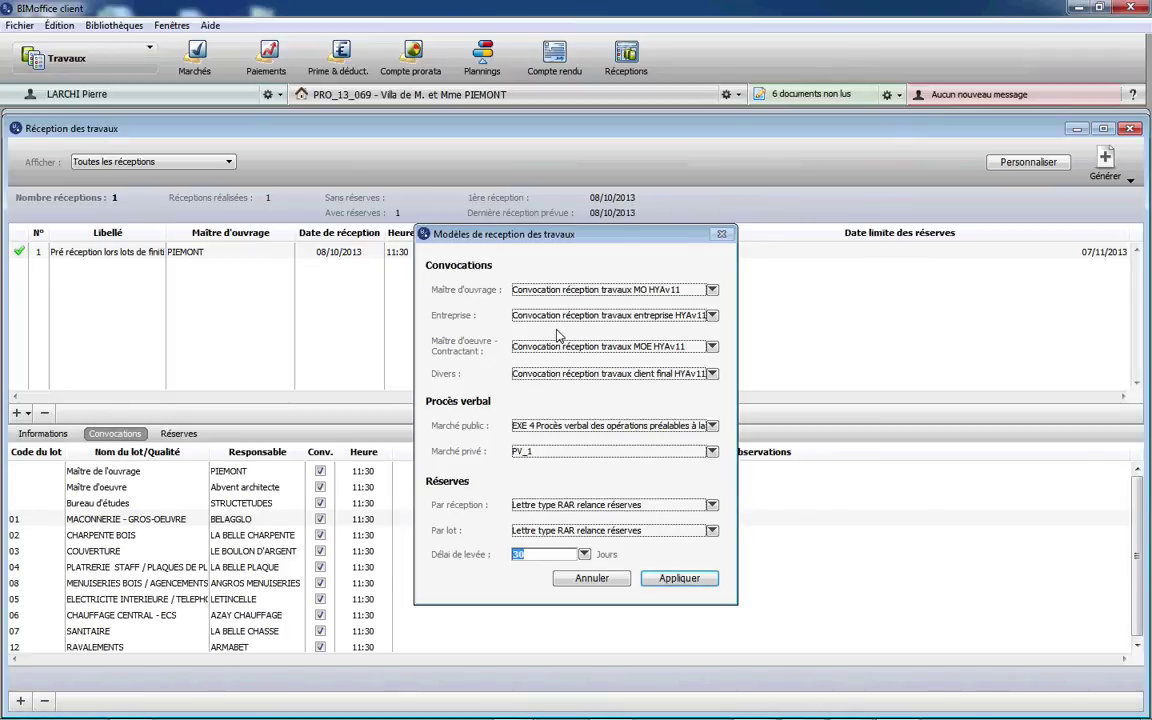
pyautogui.click(590, 578)
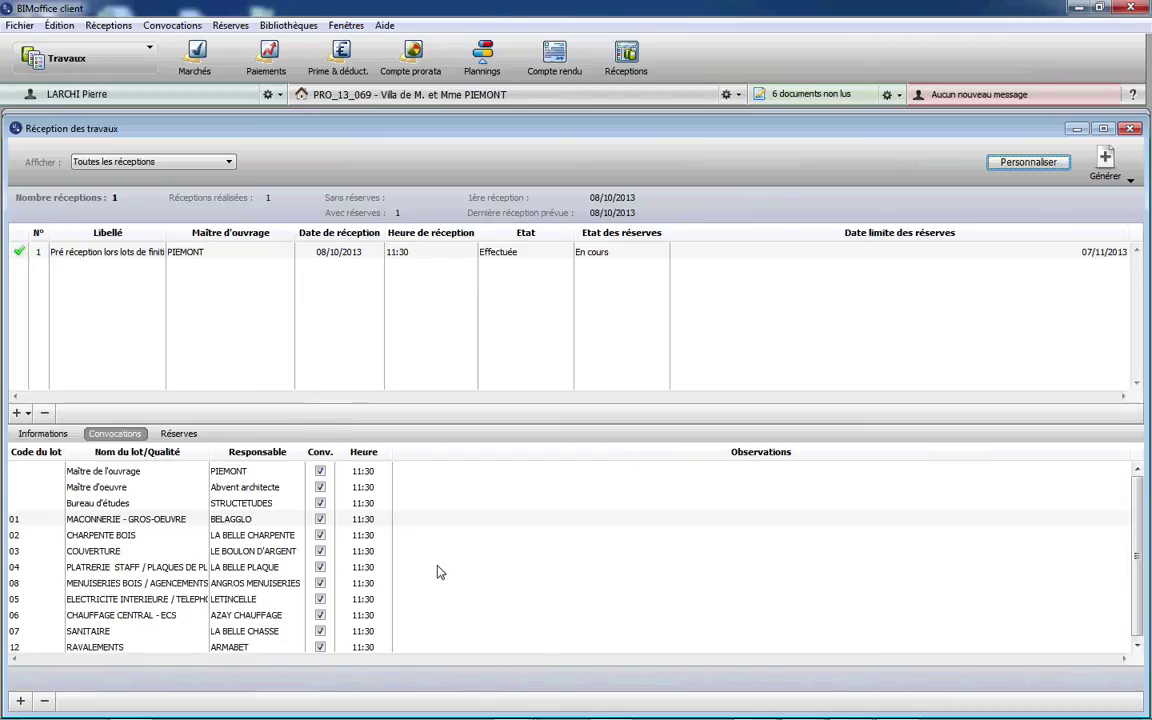
# - Display the pre-reception's reserves and generate their list with the option Génération par réceptions, saving it as a project document
pyautogui.click(180, 434)
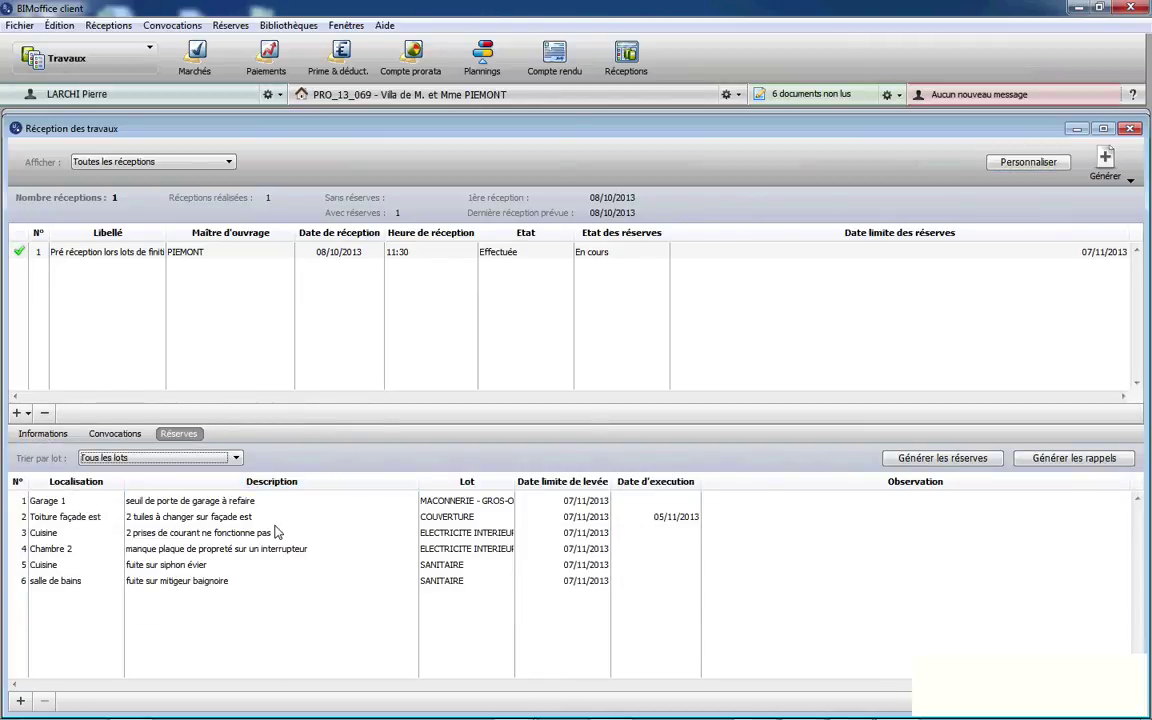
pyautogui.click(960, 459)
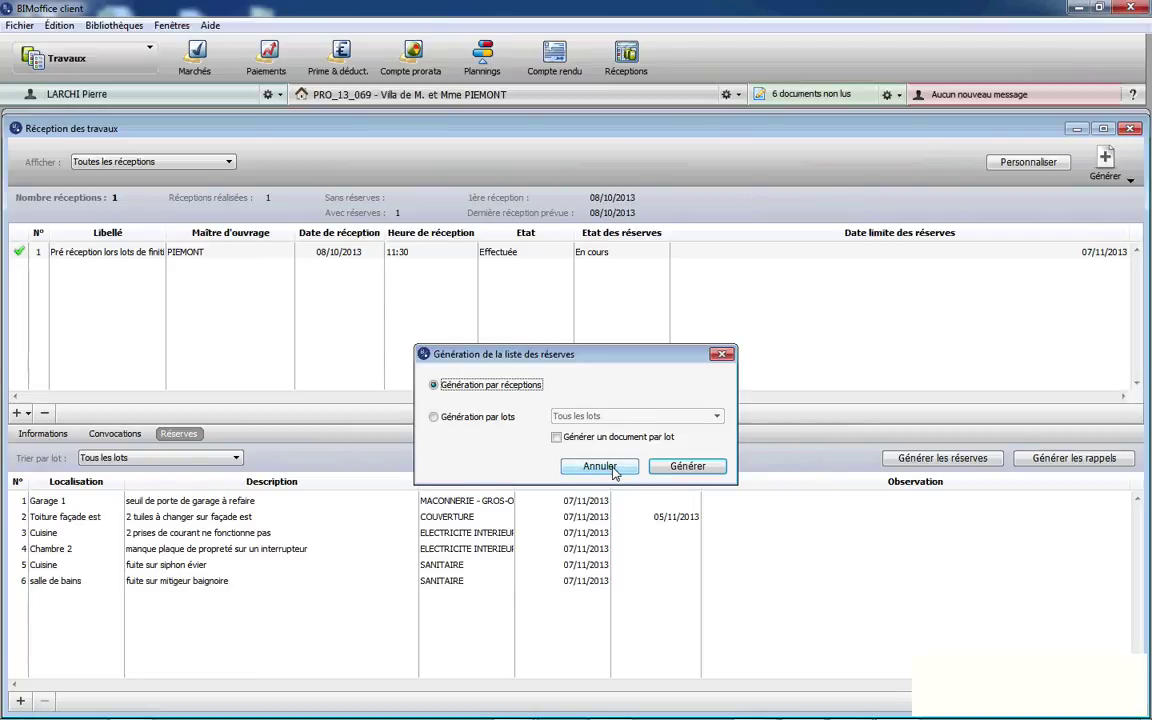
pyautogui.click(688, 467)
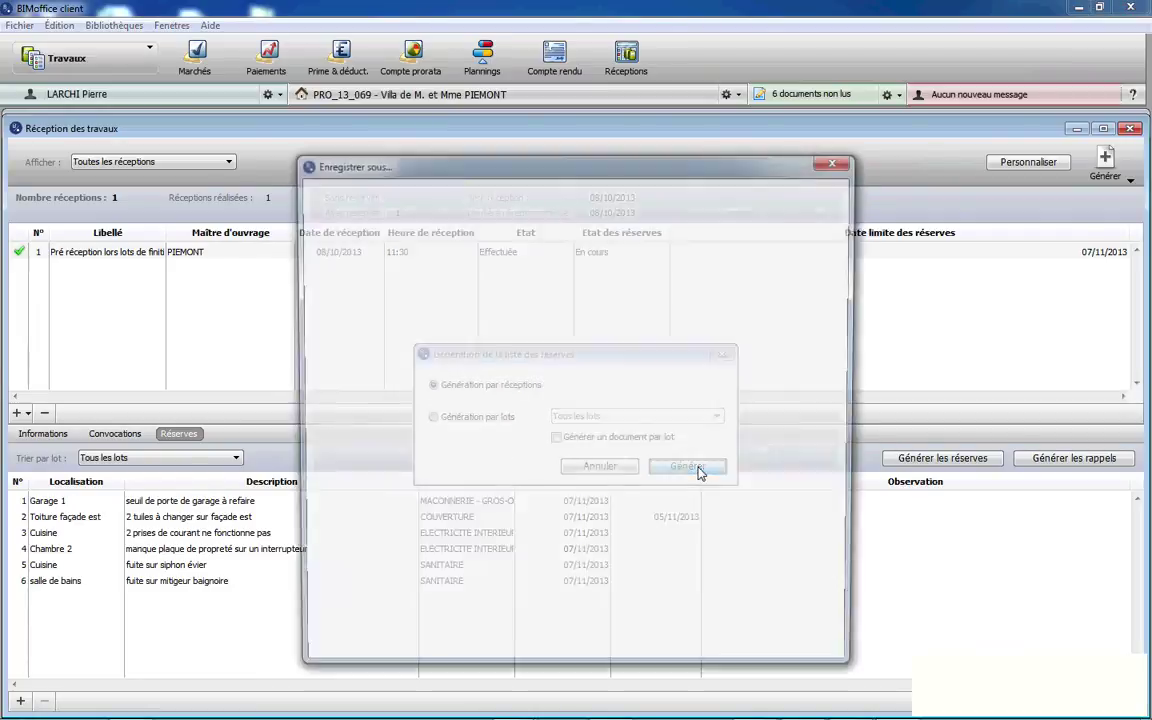
pyautogui.click(809, 655)
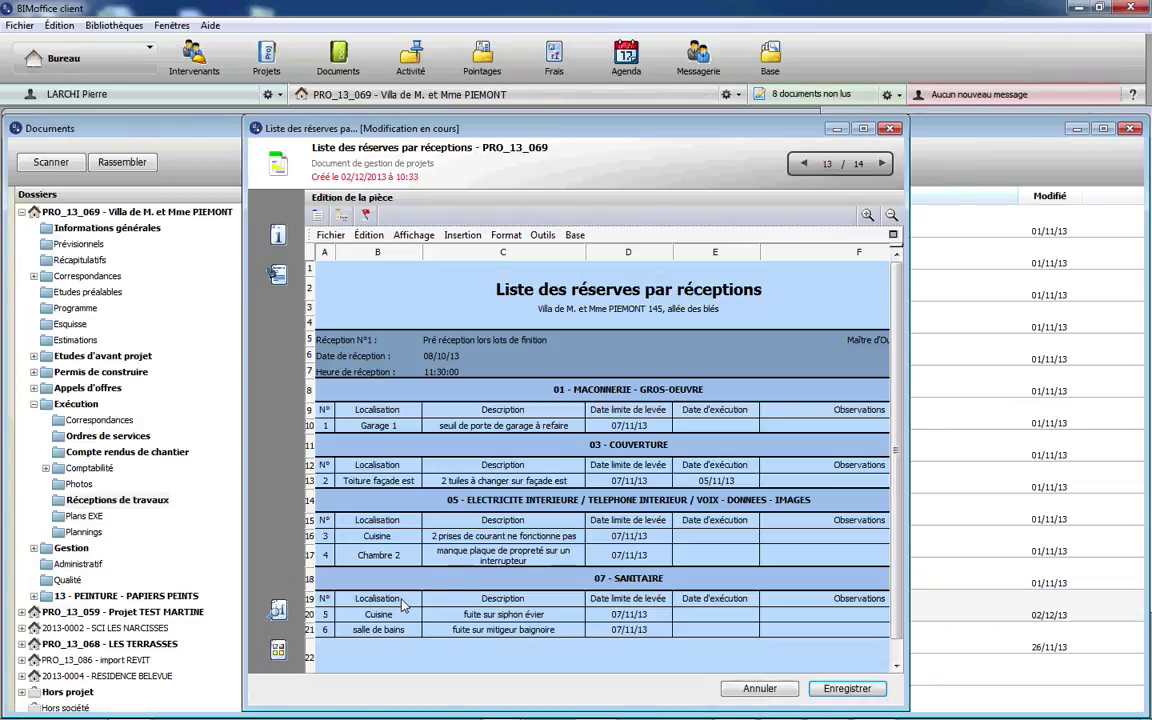
# - Examine the reserves grouped by lot in the generated Liste des réserves par réceptions and close the document without saving modifications
pyautogui.scroll(-1, 790, 594)
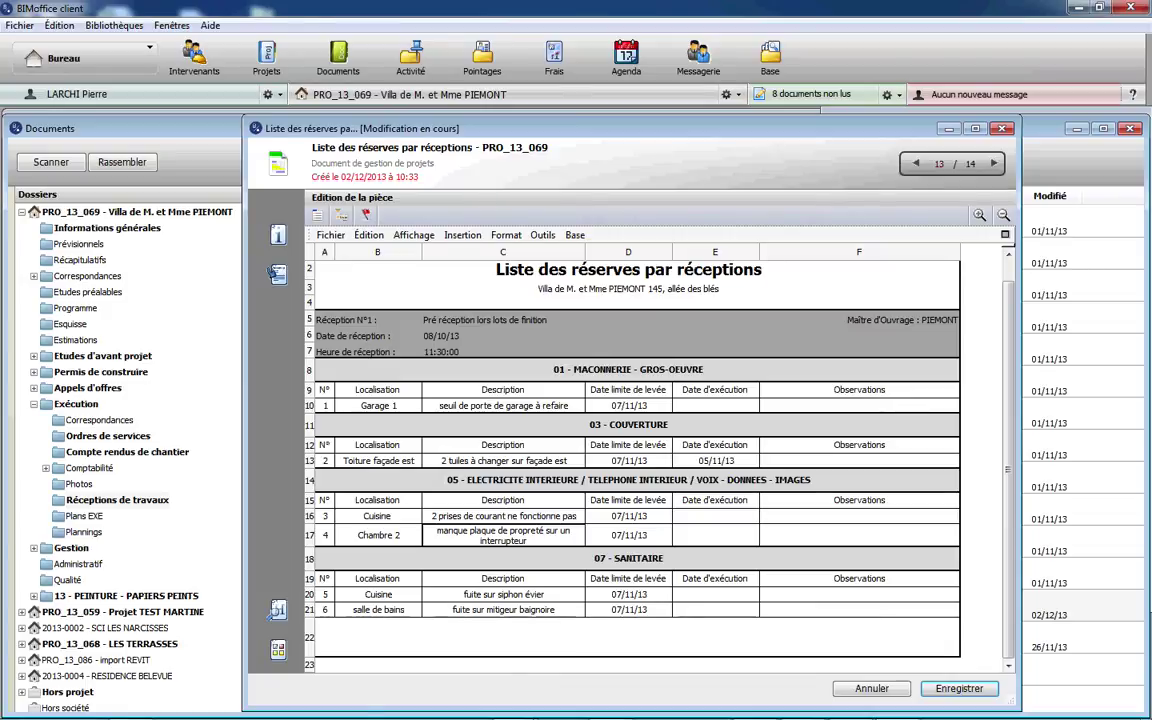
pyautogui.click(533, 533)
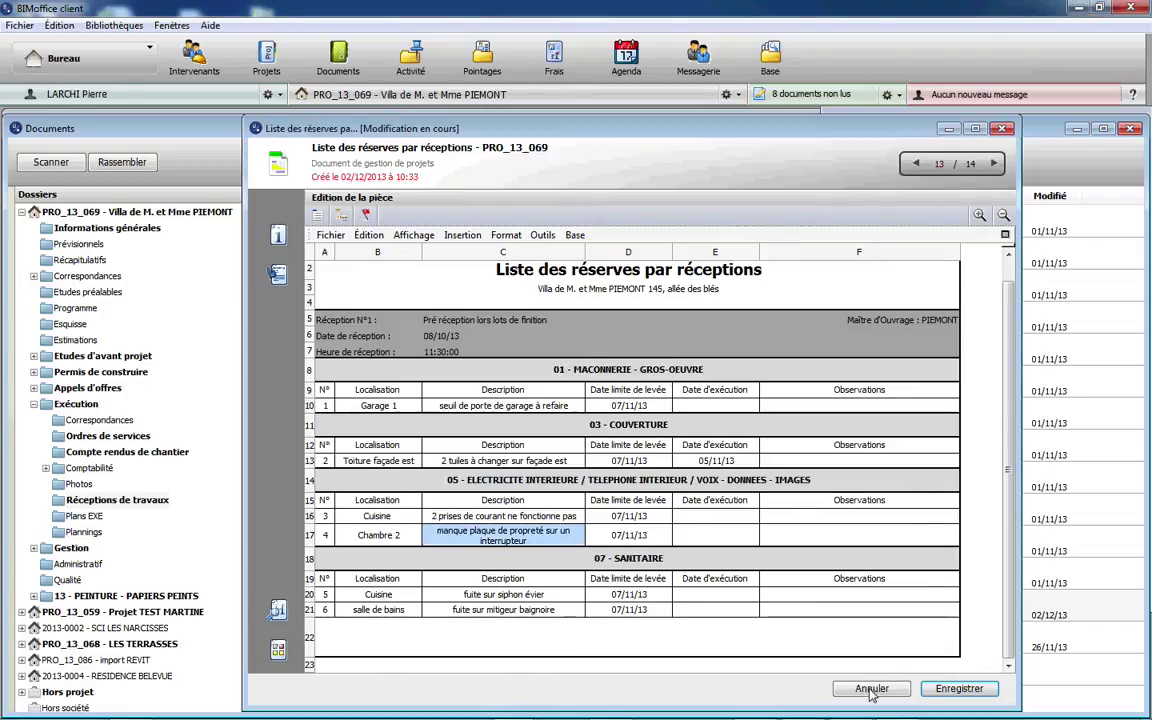
pyautogui.click(1001, 129)
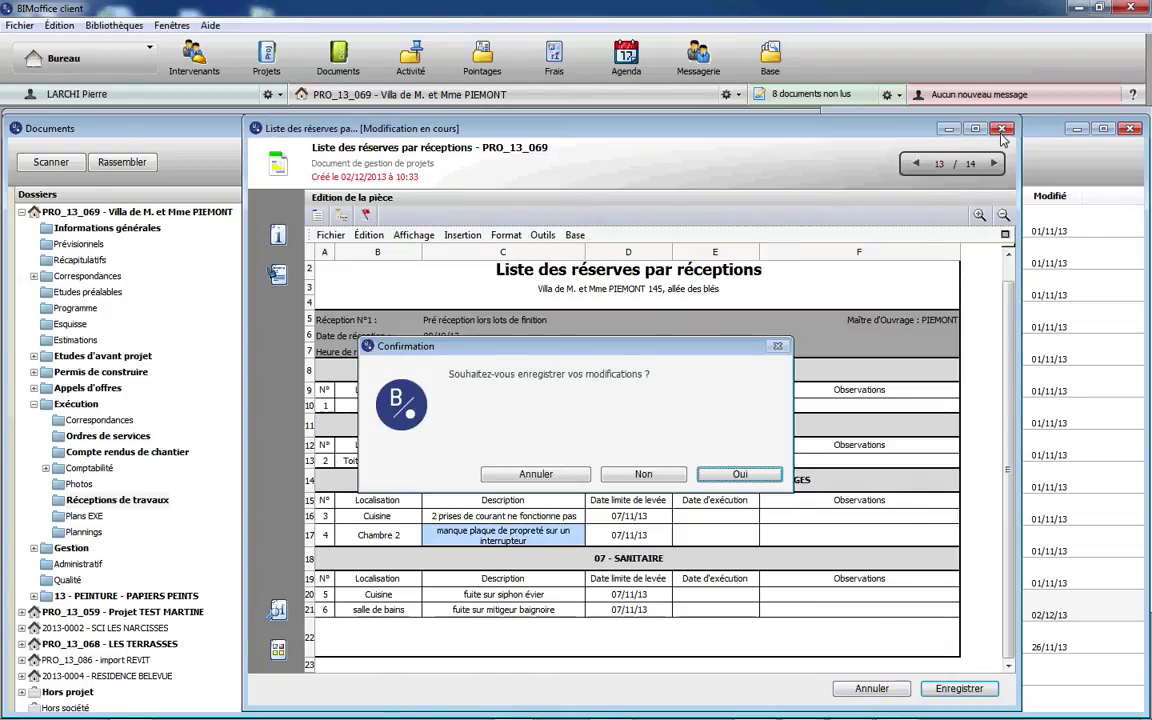
pyautogui.click(643, 474)
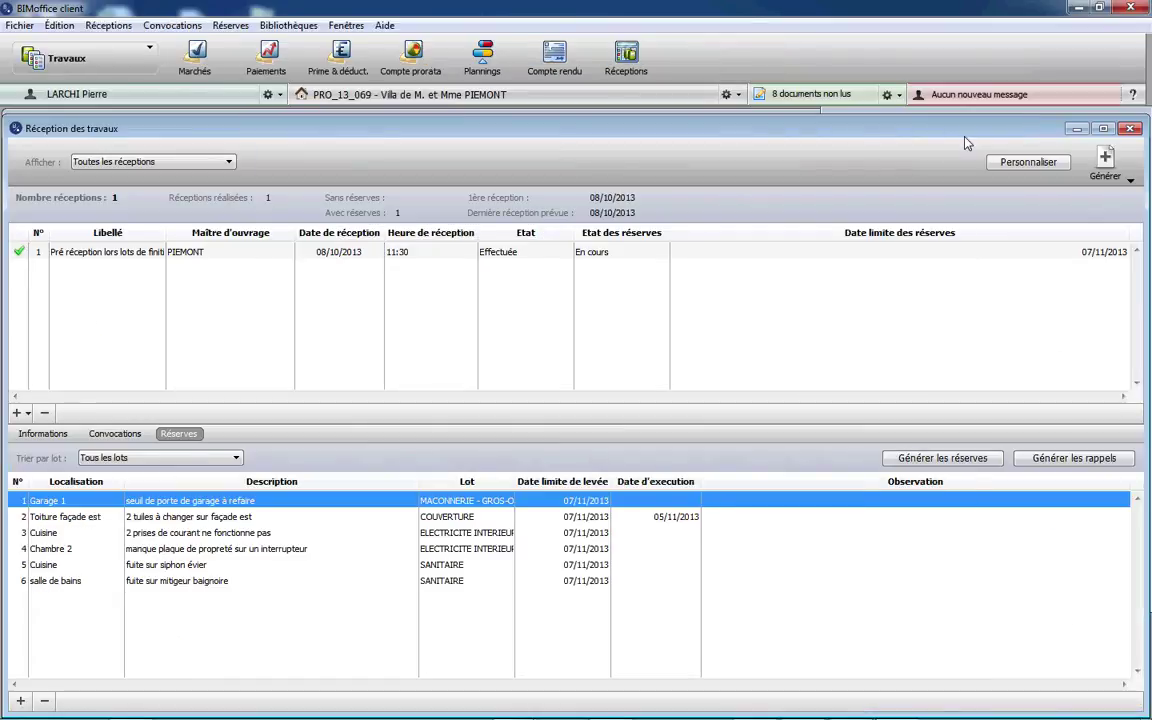